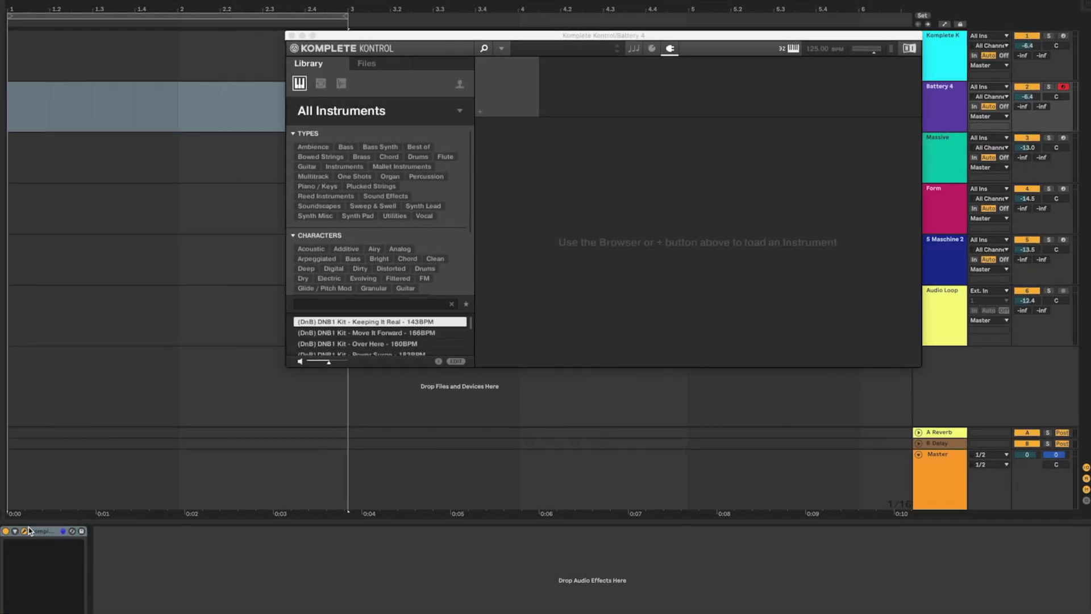
# - Open Battery's kit browser and filter the kits to the Ignition Code bank
pyautogui.click(203, 140)
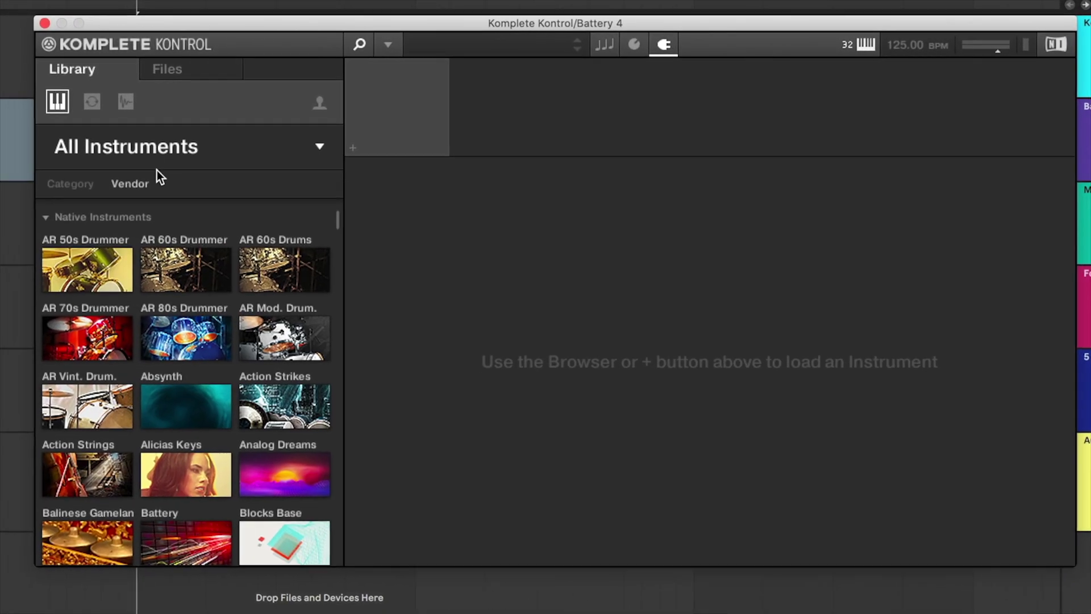
pyautogui.click(162, 554)
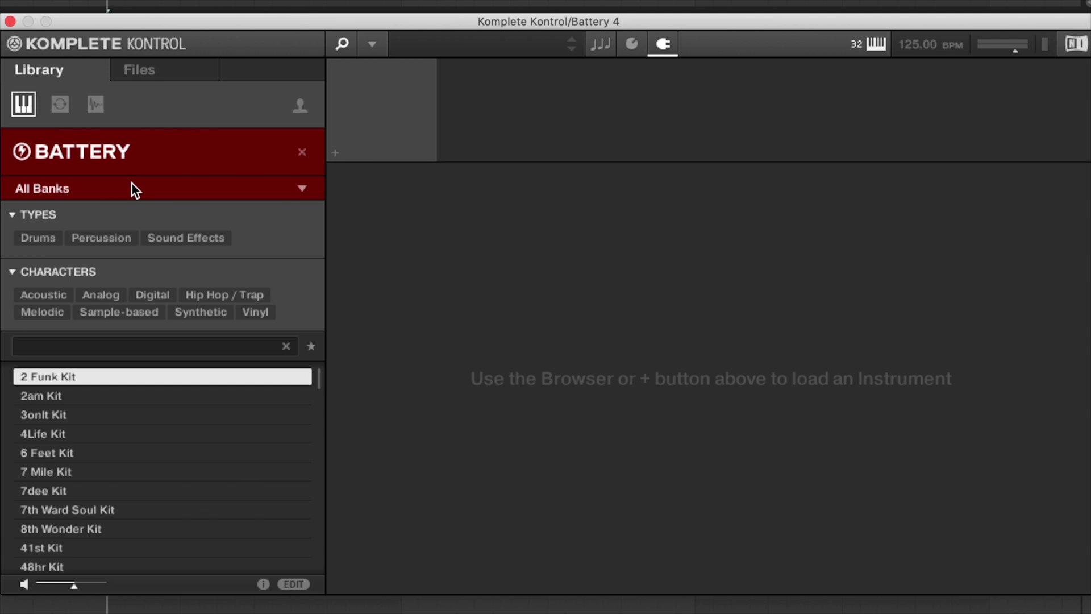
pyautogui.click(133, 189)
pyautogui.scroll(-5, 136, 457)
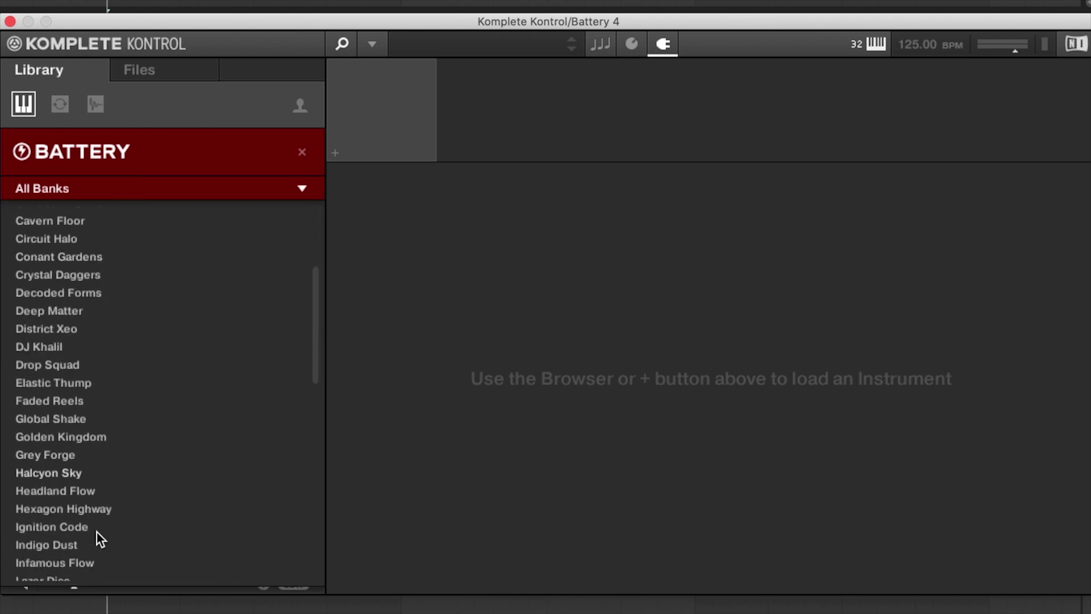
pyautogui.click(79, 527)
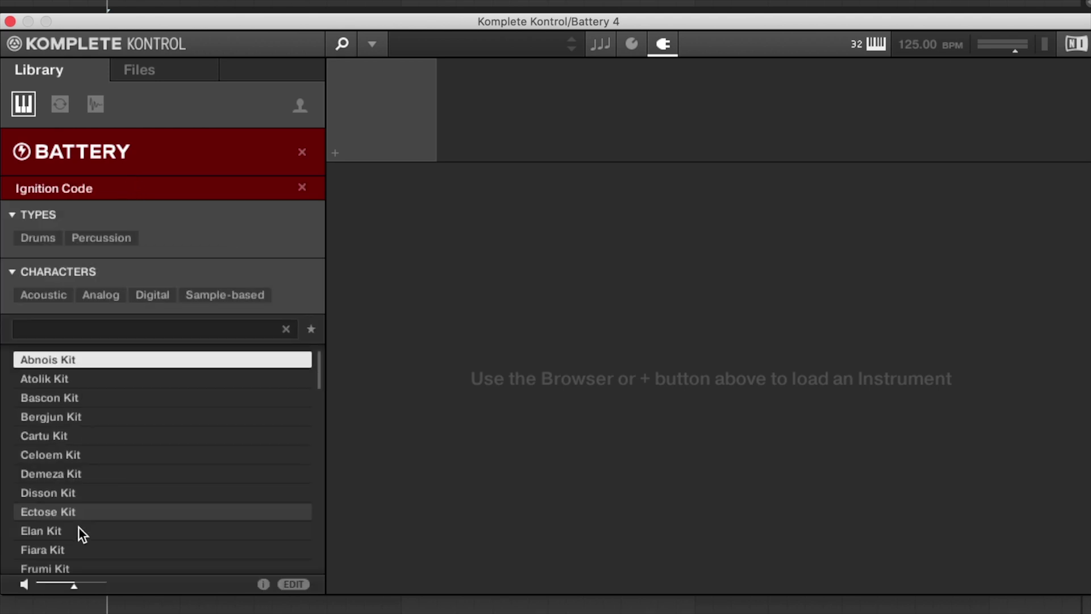
# - Audition the Cartu and Hurtz kits, then load the Spirt Kit
pyautogui.click(90, 441)
pyautogui.scroll(-1, 93, 464)
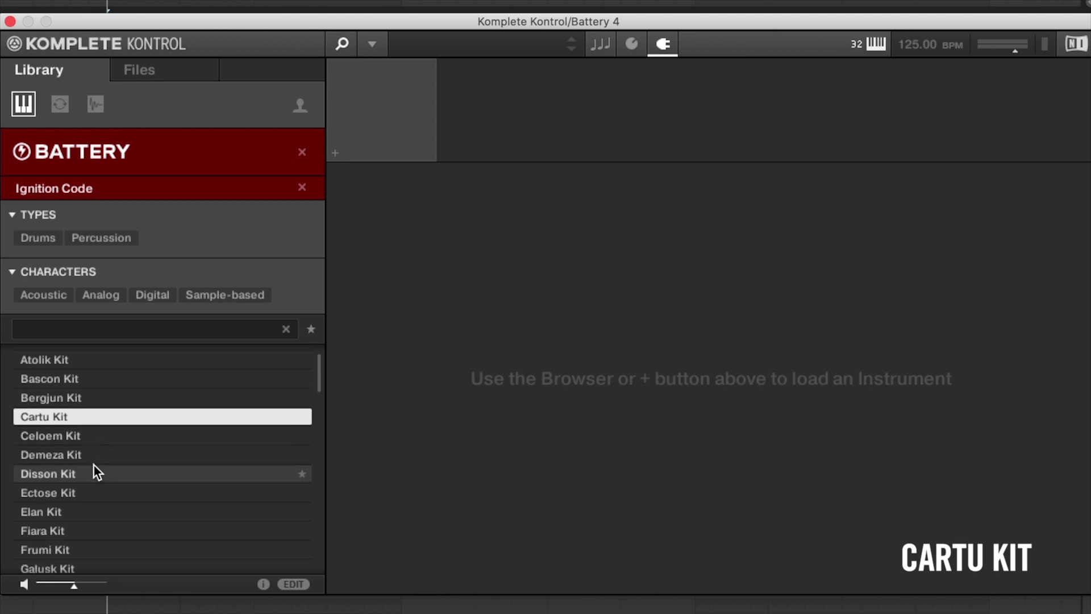
pyautogui.scroll(-6, 93, 490)
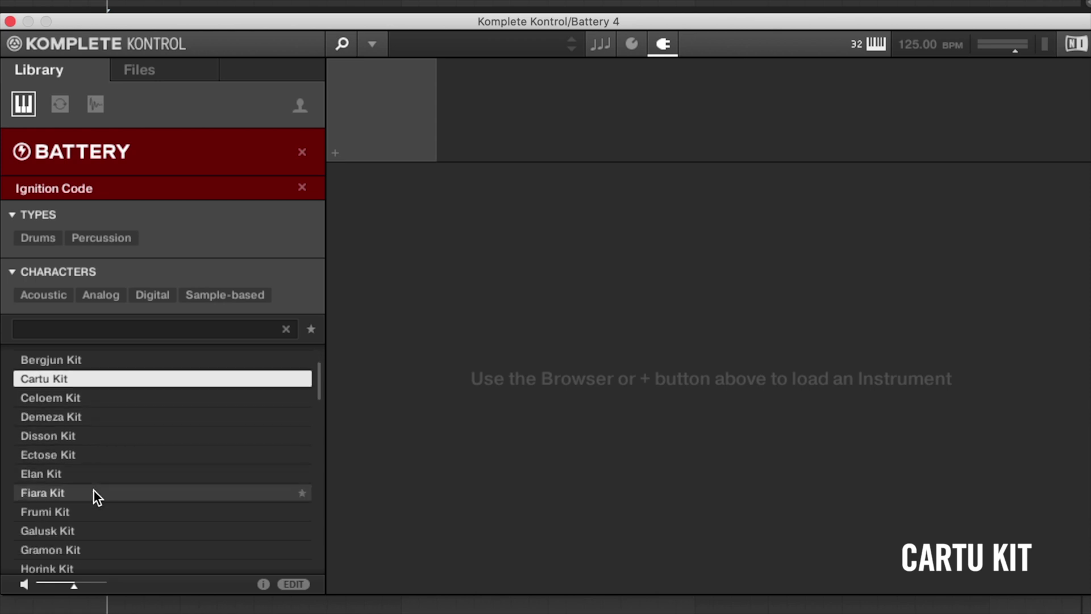
pyautogui.click(66, 502)
pyautogui.scroll(-12, 71, 503)
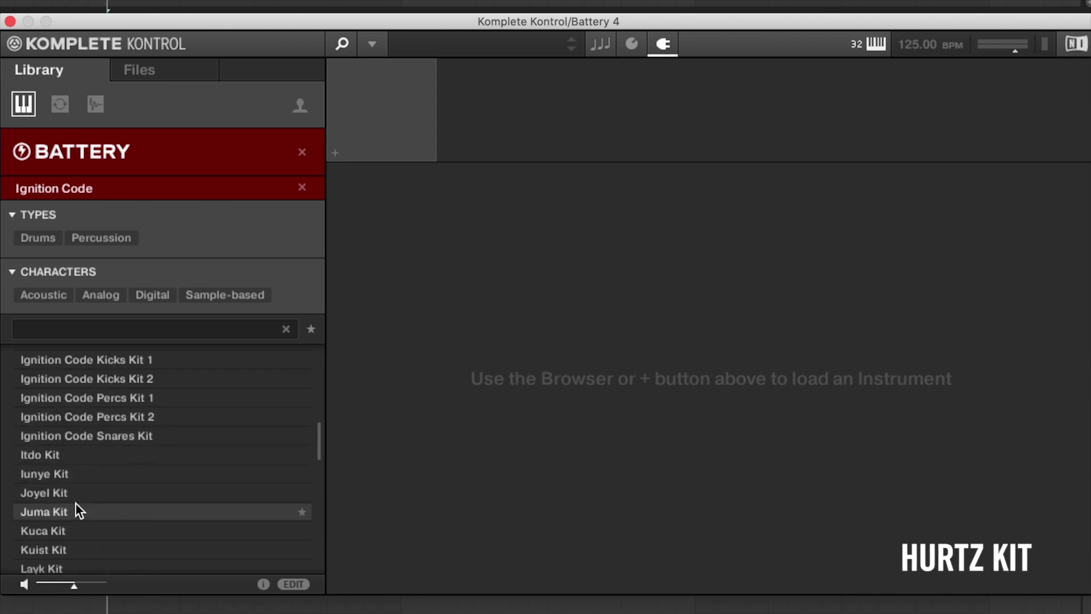
pyautogui.scroll(-6, 70, 511)
pyautogui.scroll(-14, 164, 518)
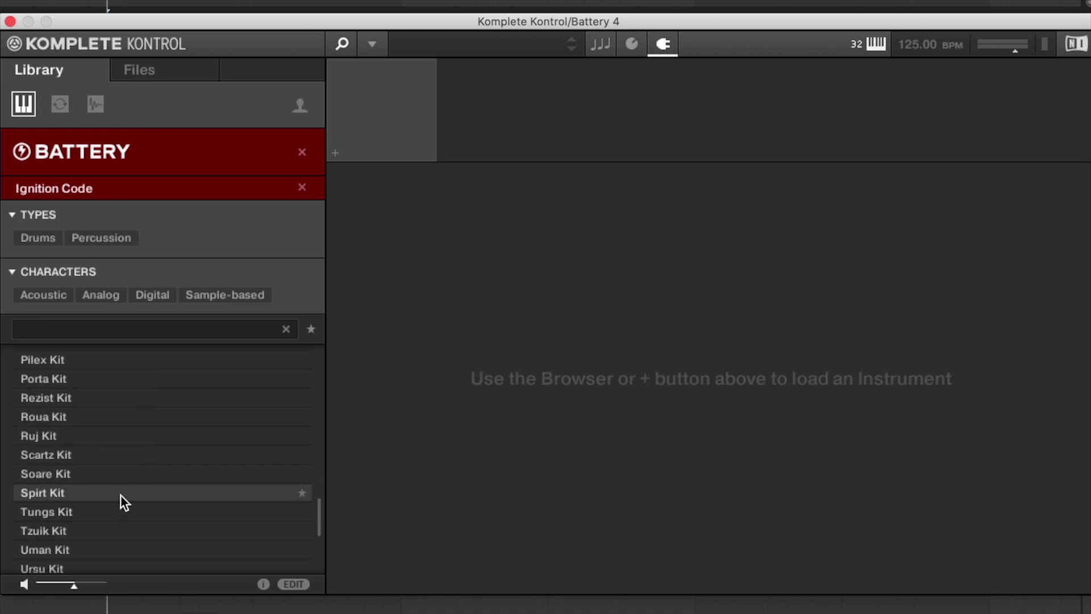
pyautogui.click(120, 494)
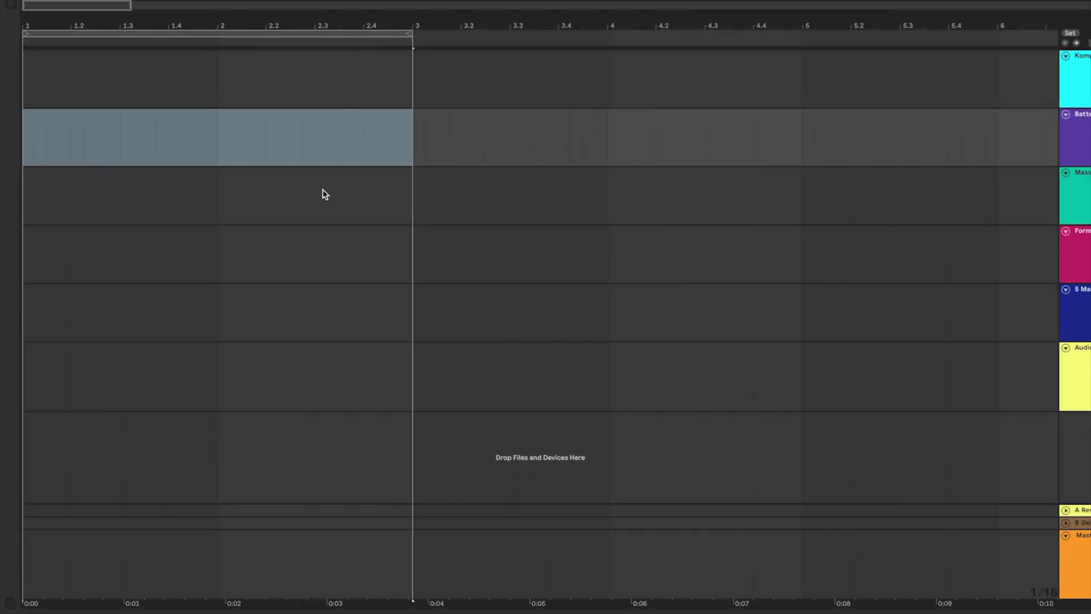
# - Record a drum pattern with F9, play back the Battery 4 12 clip, and switch the metronome off
pyautogui.press('F9')
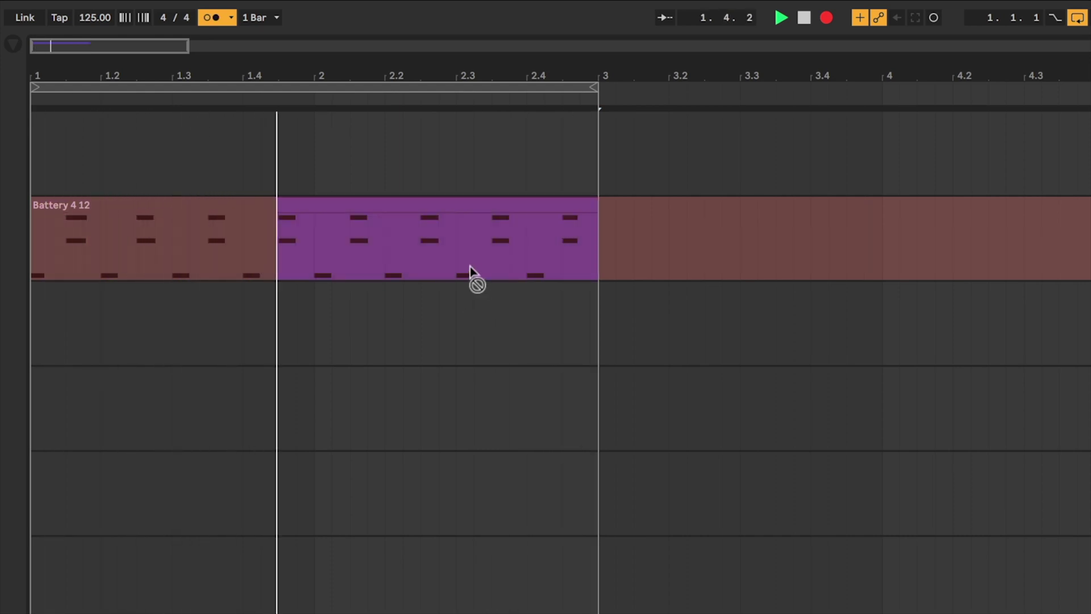
pyautogui.press('space')
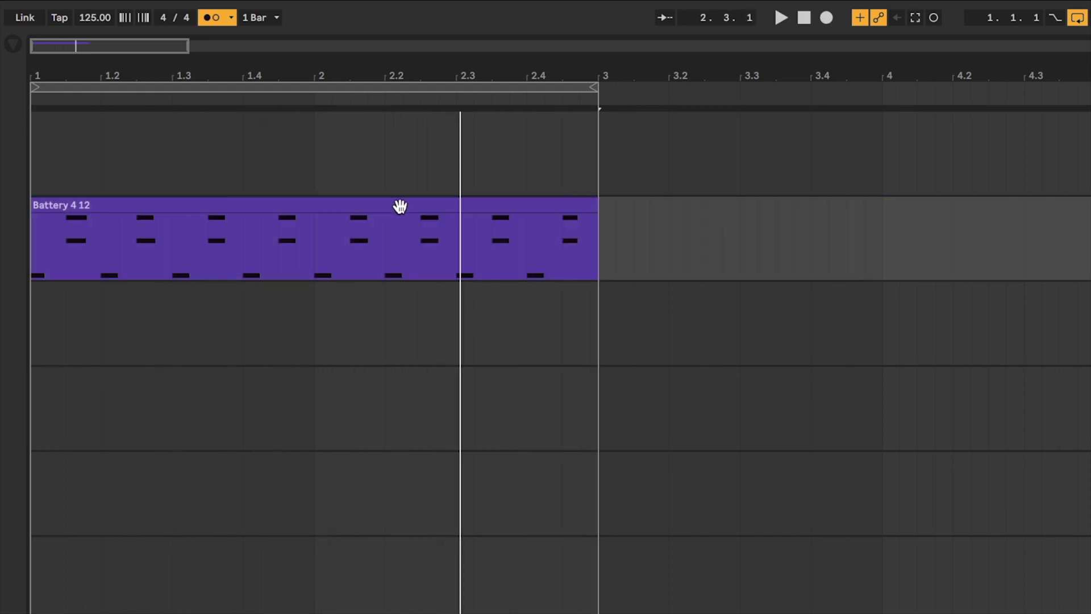
pyautogui.click(400, 205)
pyautogui.press('space')
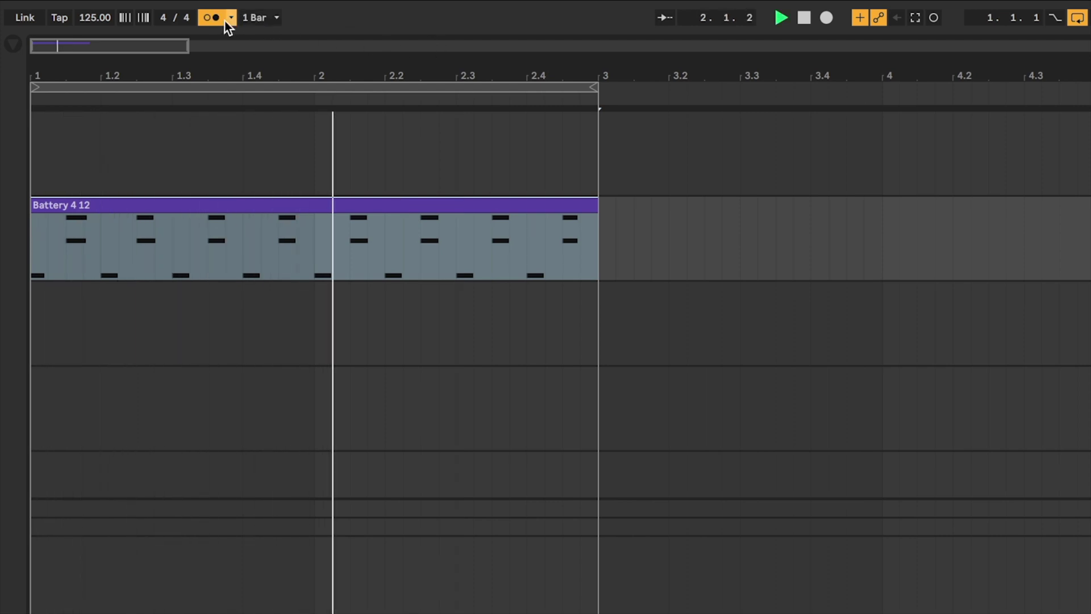
pyautogui.click(208, 17)
pyautogui.press('space')
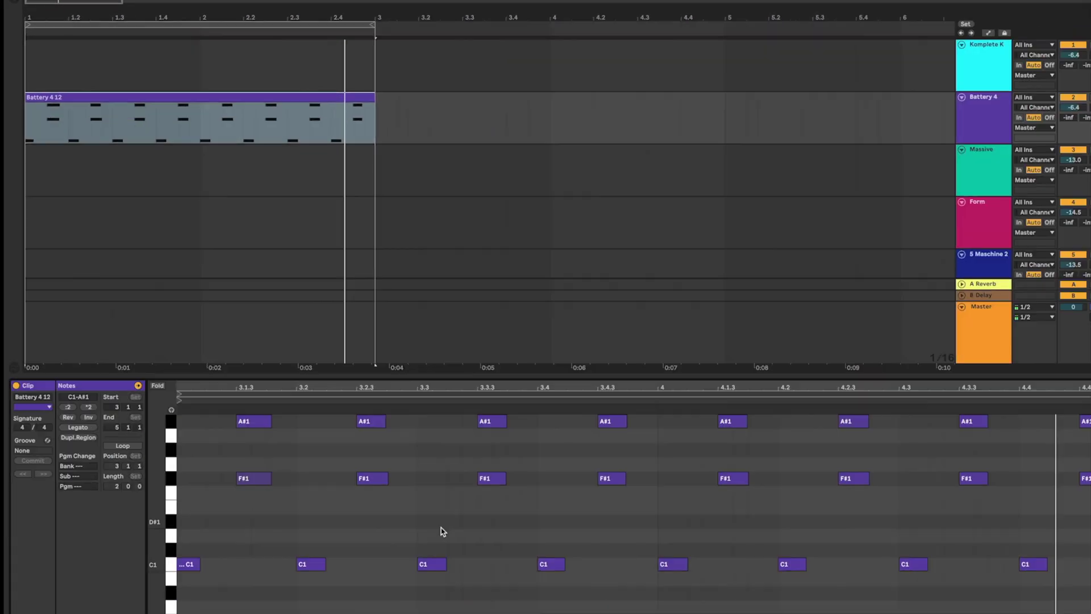
# - Copy the C1 notes at 3.2, 3.4, 4.2 and 4.4 up to D1
pyautogui.click(390, 513)
pyautogui.click(293, 532)
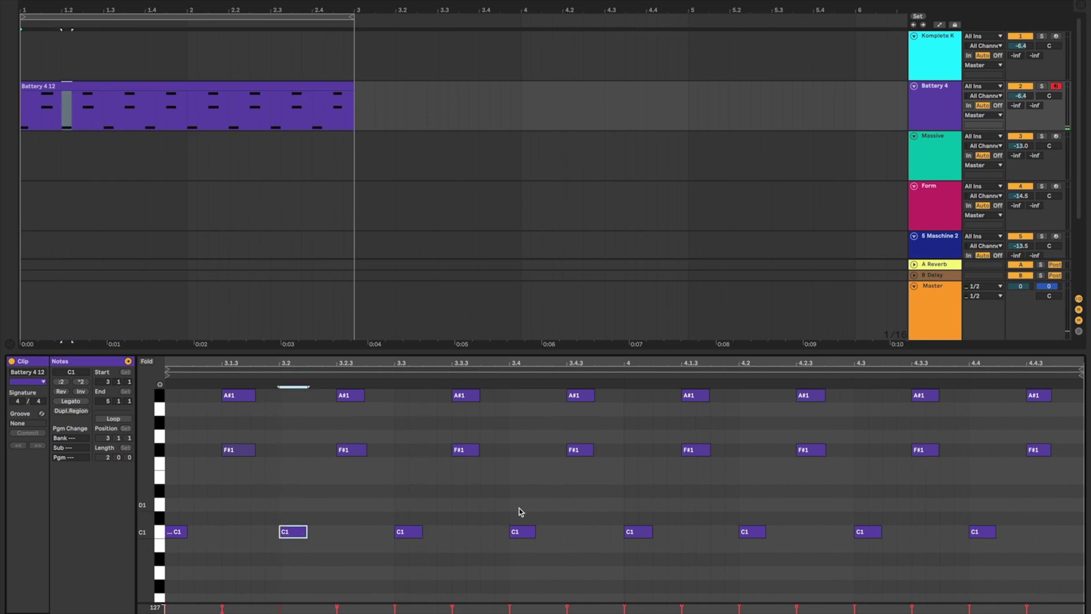
pyautogui.keyDown('shift'); pyautogui.click(521, 531); pyautogui.keyUp('shift')
pyautogui.keyDown('shift'); pyautogui.click(753, 532); pyautogui.keyUp('shift')
pyautogui.keyDown('shift'); pyautogui.click(994, 532); pyautogui.keyUp('shift')
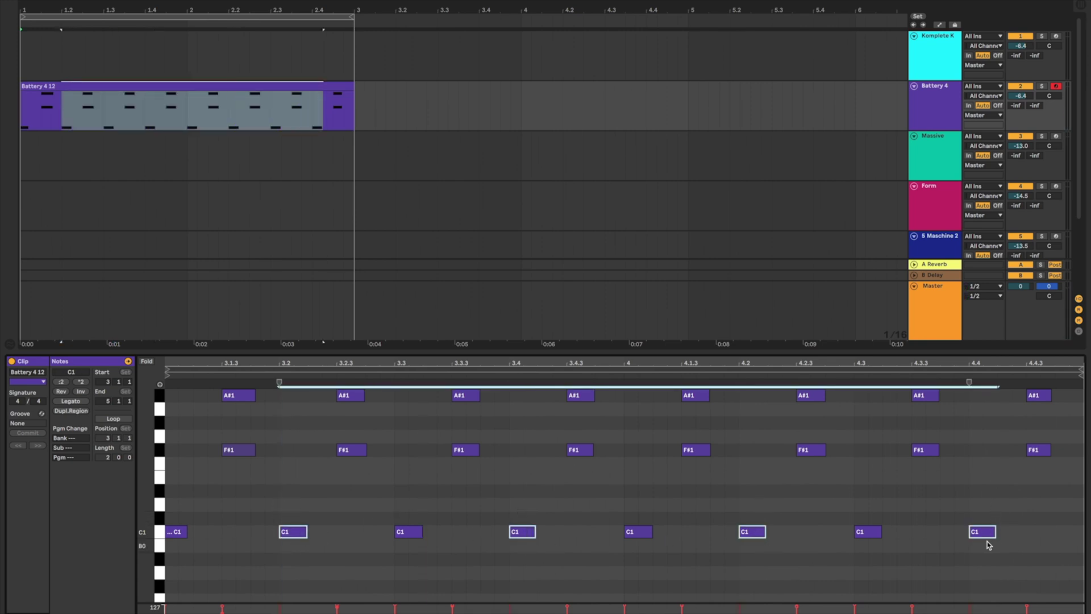
pyautogui.moveTo(293, 532); pyautogui.dragTo(294, 510)
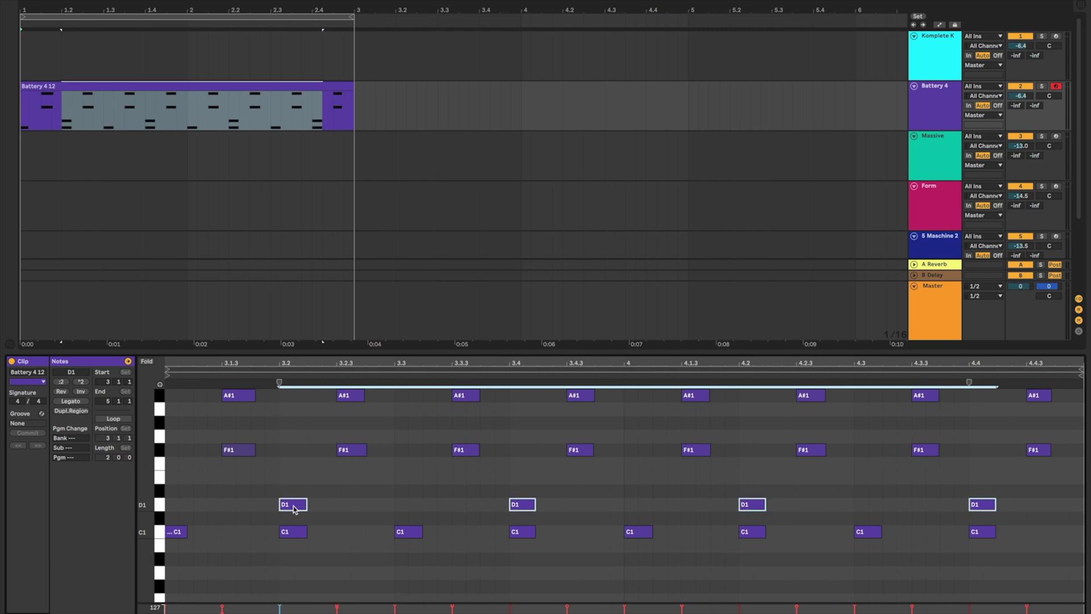
# - Copy the D1 hits at 3.2 and 4.2 a 16th later onto D#1
pyautogui.press('space')
pyautogui.keyDown('shift'); pyautogui.click(514, 505); pyautogui.keyUp('shift')
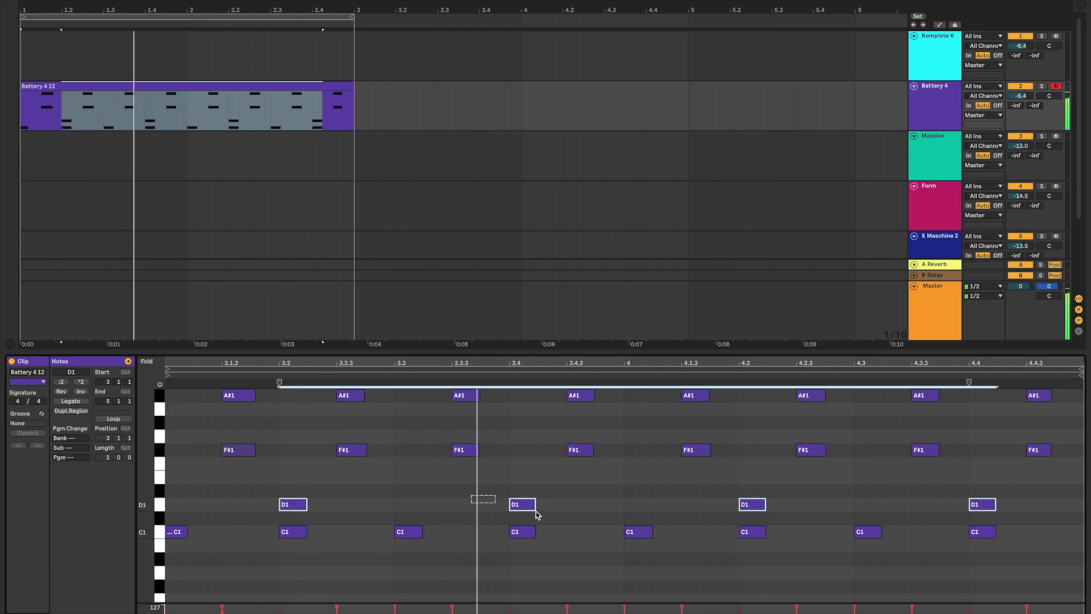
pyautogui.keyDown('shift'); pyautogui.click(989, 504); pyautogui.keyUp('shift')
pyautogui.moveTo(292, 504); pyautogui.dragTo(377, 493)
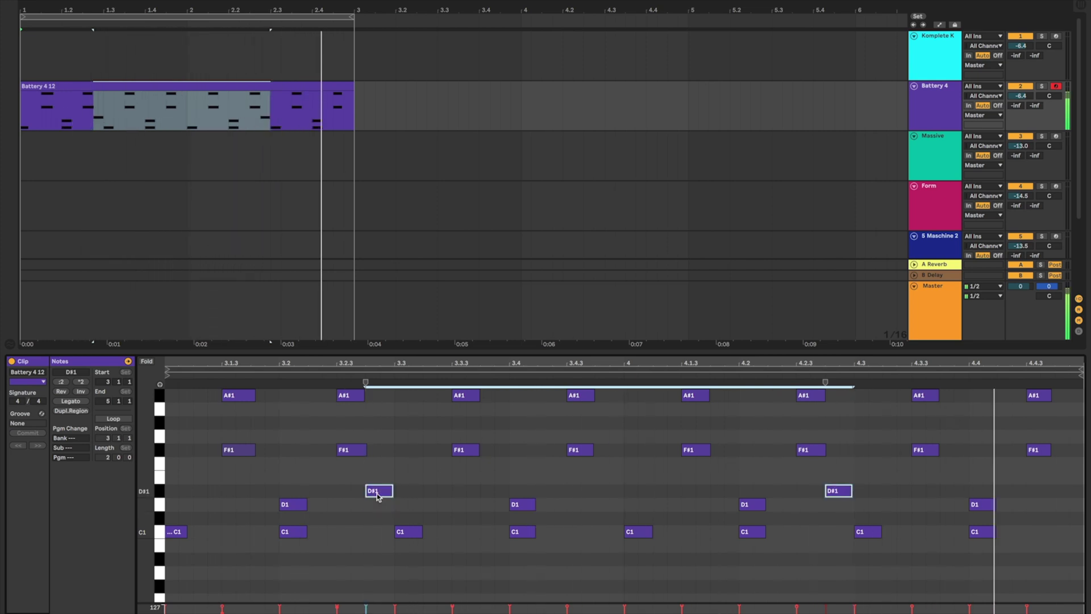
pyautogui.click(355, 499)
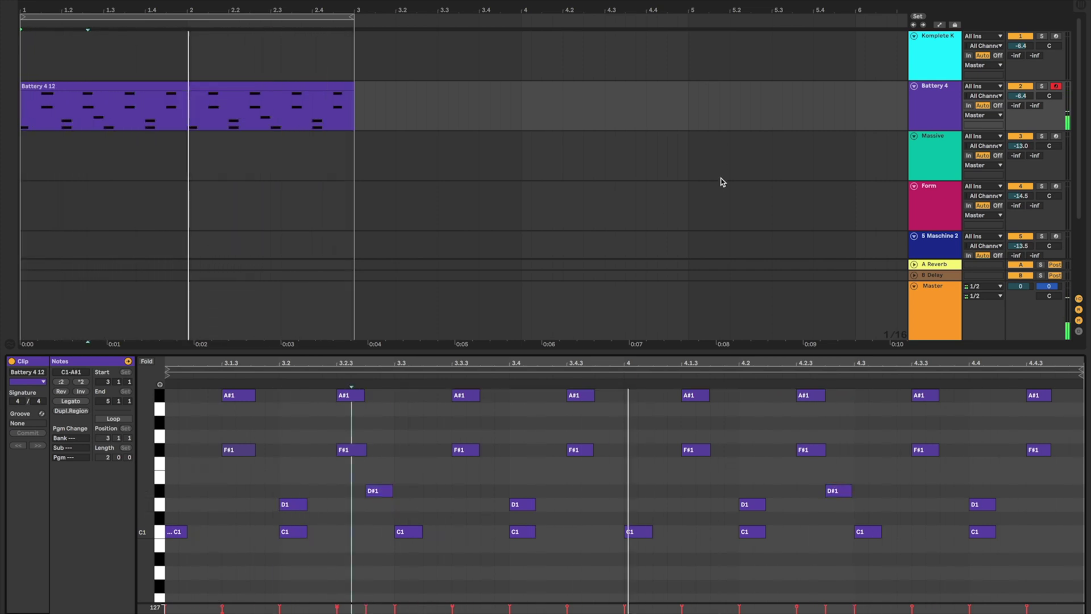
# - Arm the Massive track and filter Massive's presets to Ignition Code Bass sounds
pyautogui.click(935, 158)
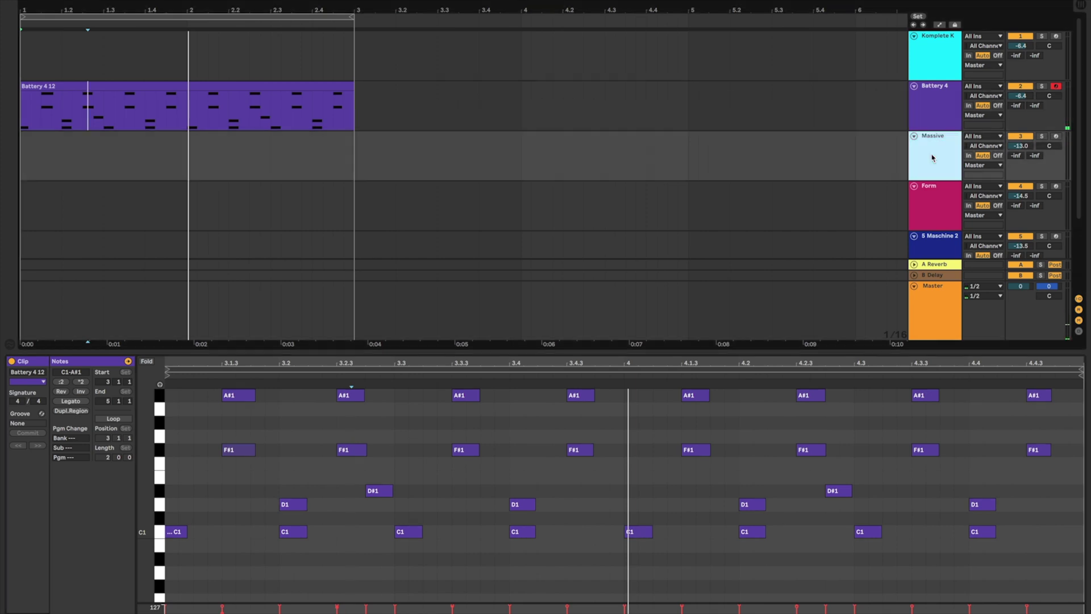
pyautogui.click(1056, 137)
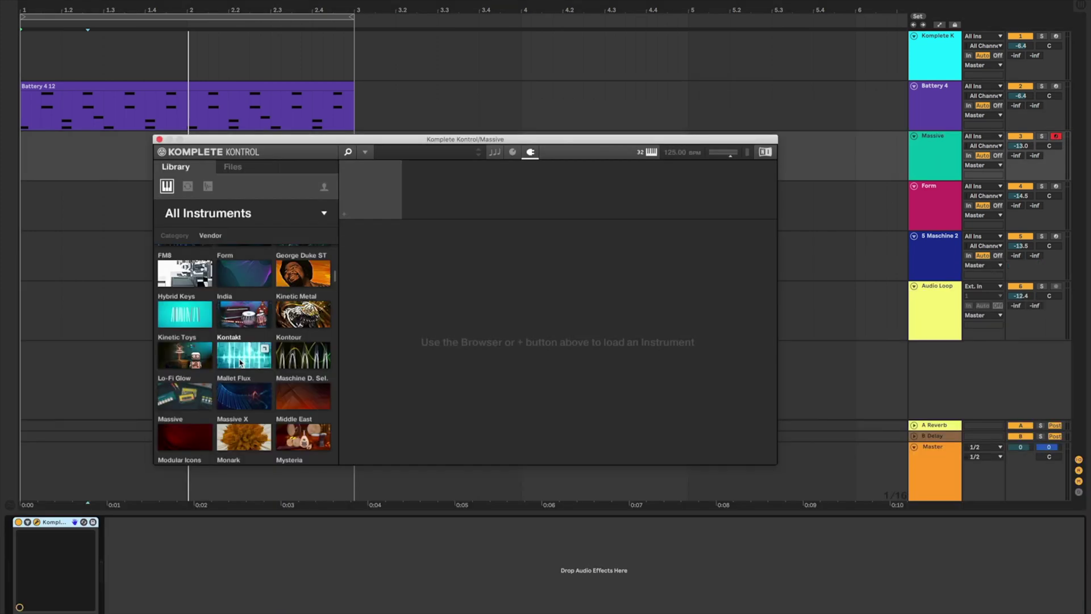
pyautogui.click(189, 431)
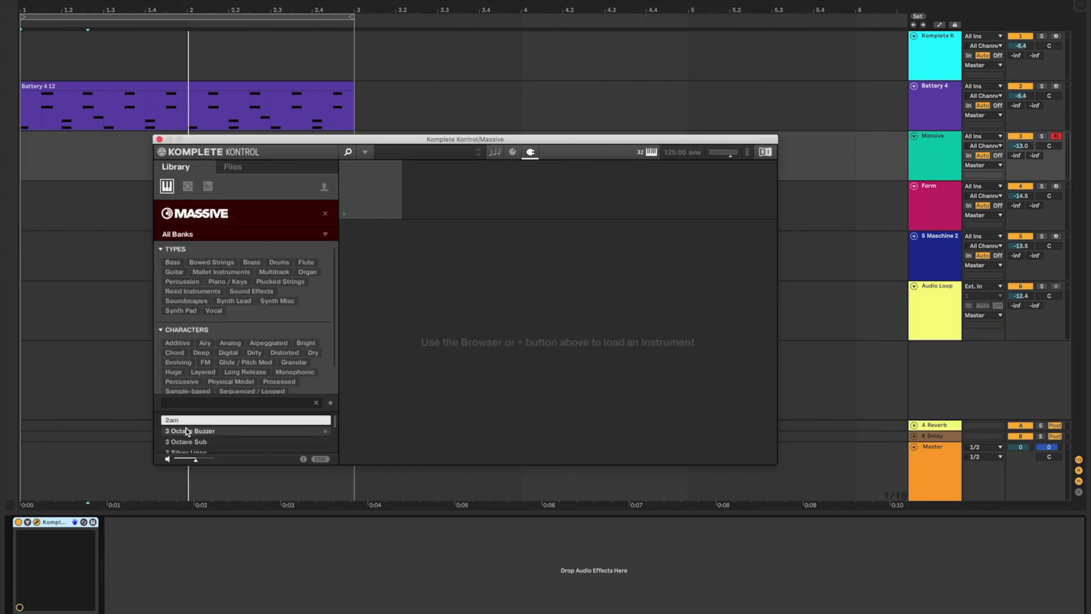
pyautogui.click(213, 237)
pyautogui.scroll(-5, 246, 375)
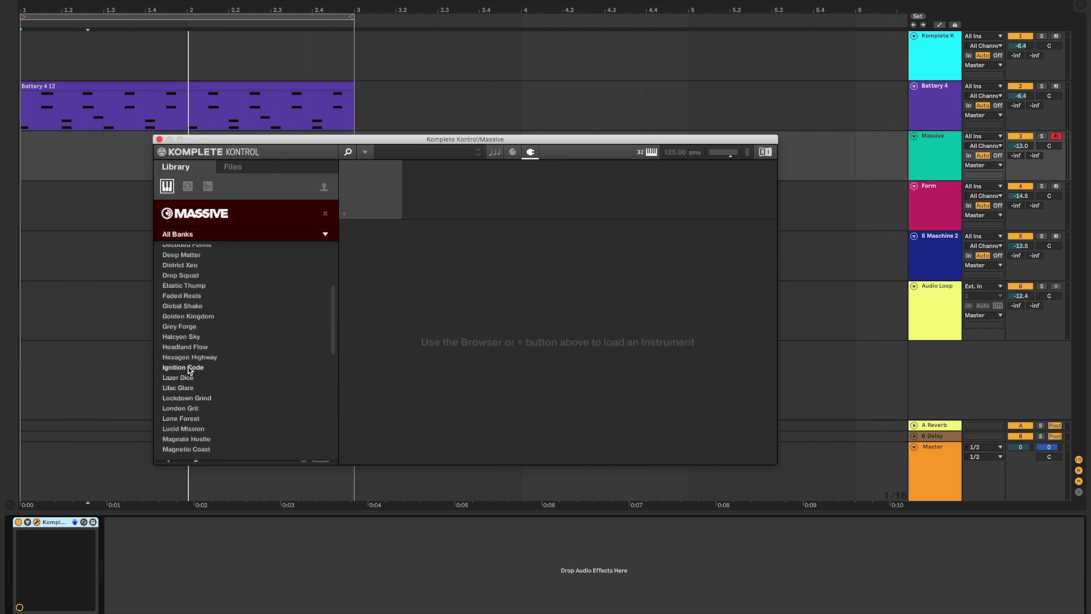
pyautogui.click(187, 368)
pyautogui.click(175, 264)
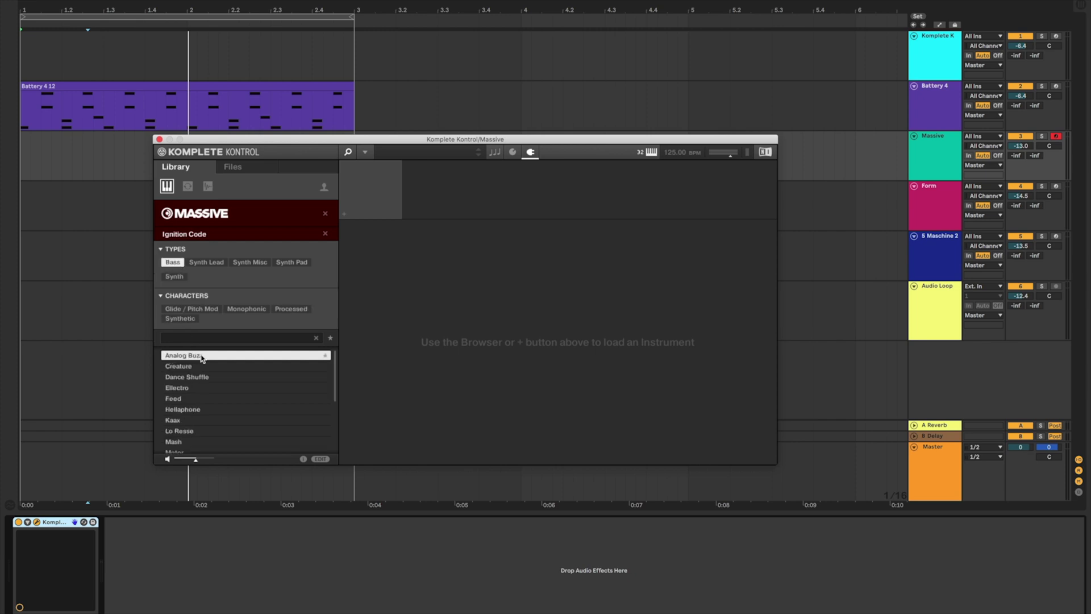
# - Audition the Feed, Mash and Mystry bass presets
pyautogui.click(207, 398)
pyautogui.click(206, 439)
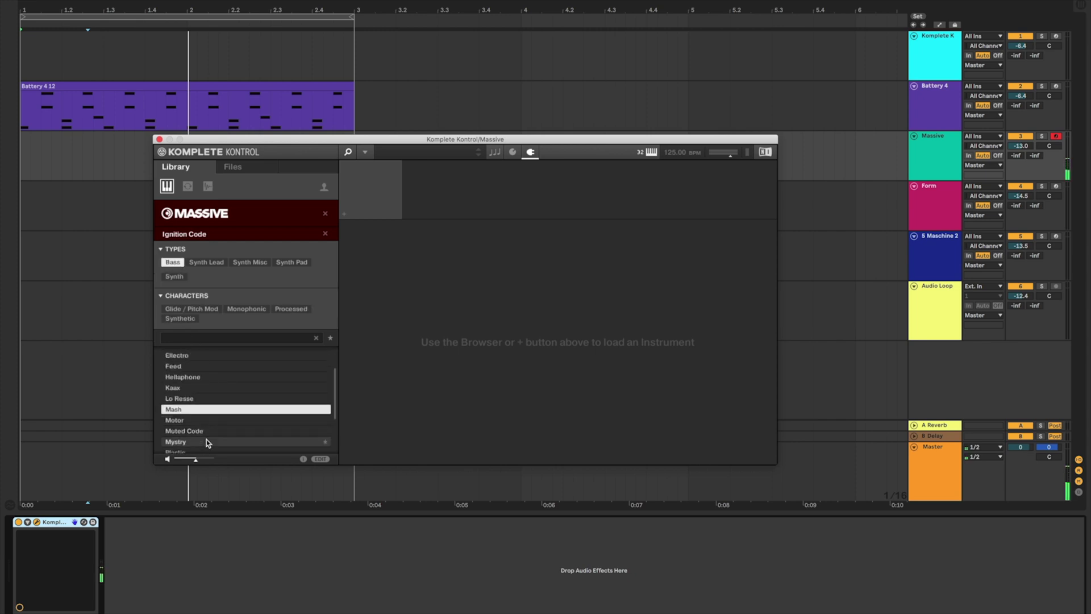
pyautogui.click(207, 441)
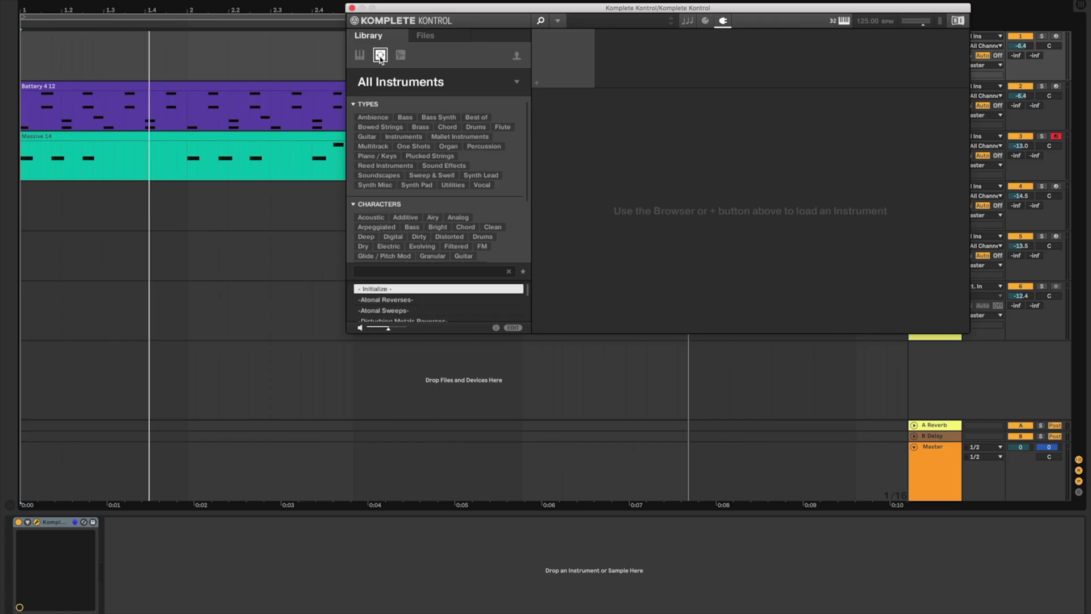
# - Switch the Komplete Kontrol library to browse loops
pyautogui.click(381, 55)
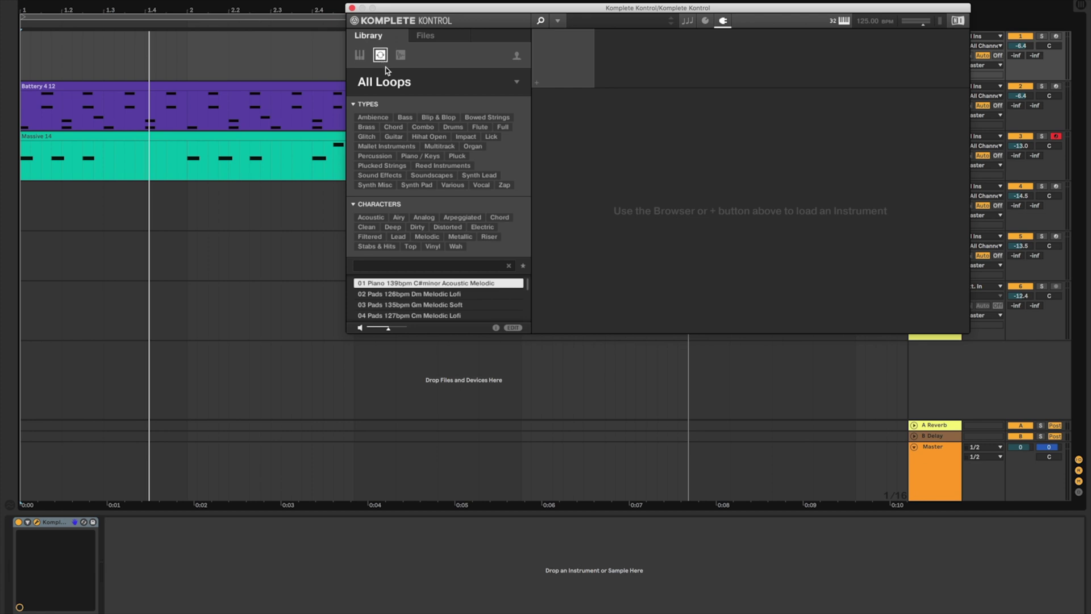
# - Open the Ignition Code loop collection and filter it to Synth Misc loops
pyautogui.click(427, 81)
pyautogui.scroll(-5, 459, 294)
pyautogui.scroll(-3, 459, 294)
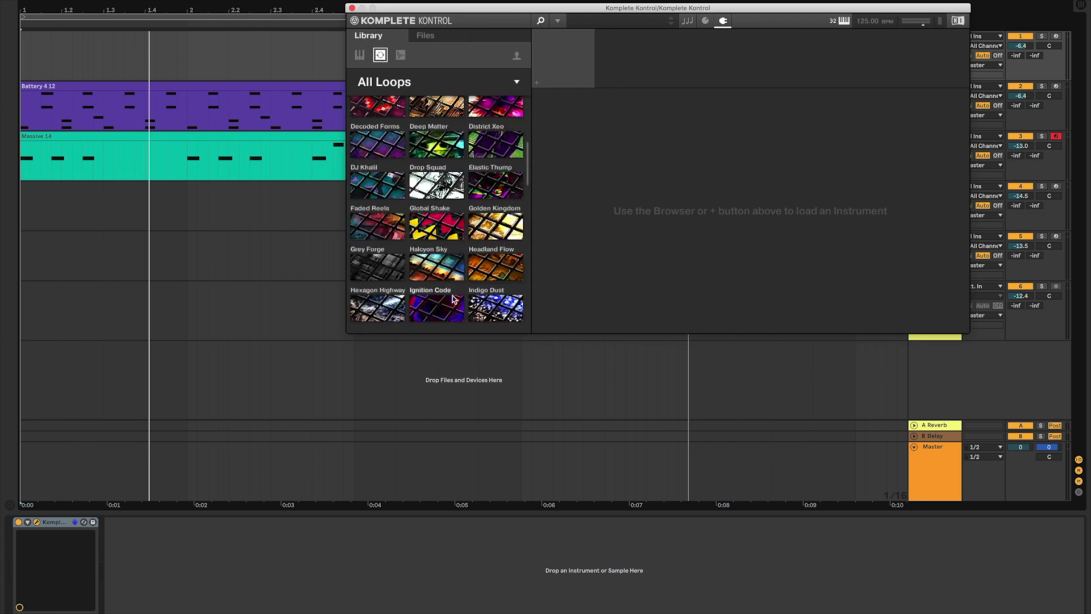
pyautogui.click(438, 283)
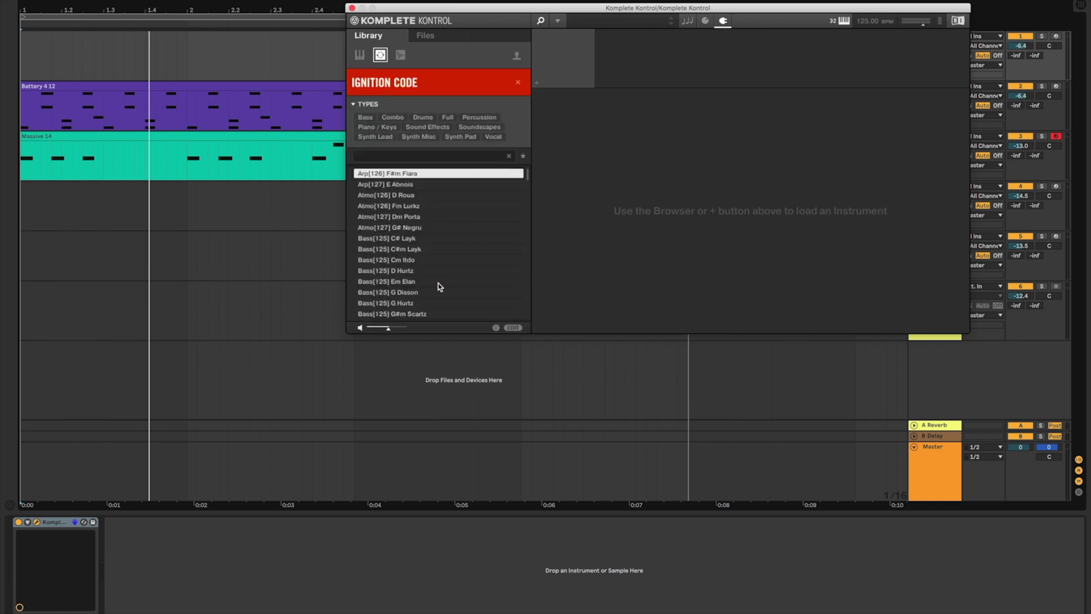
pyautogui.click(428, 138)
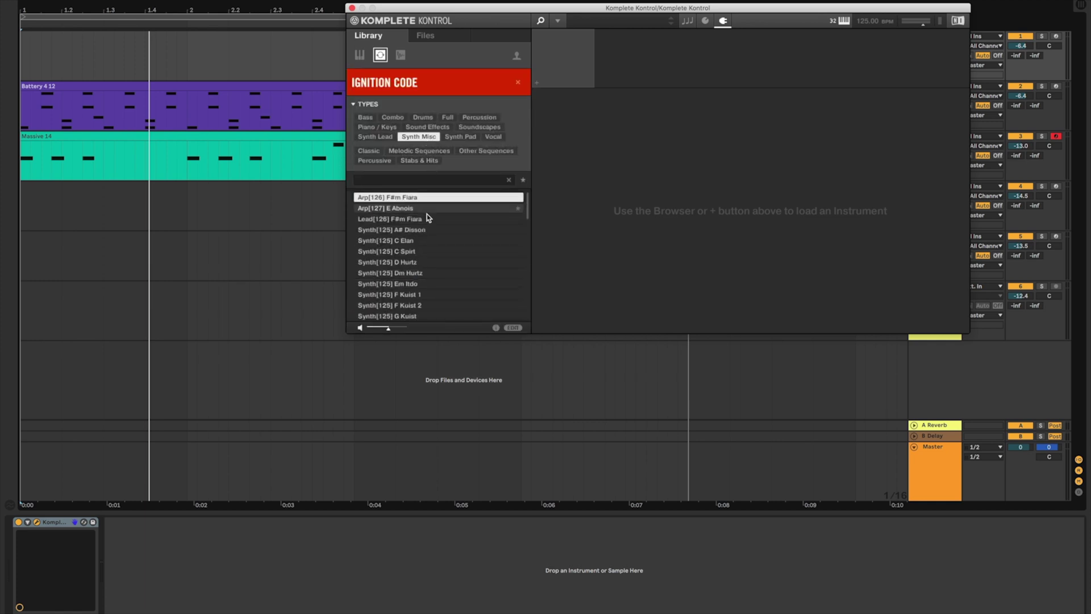
# - Preview Synth[125] C Elan and C Spirt, then choose Synth[126] Cm Penty
pyautogui.click(424, 240)
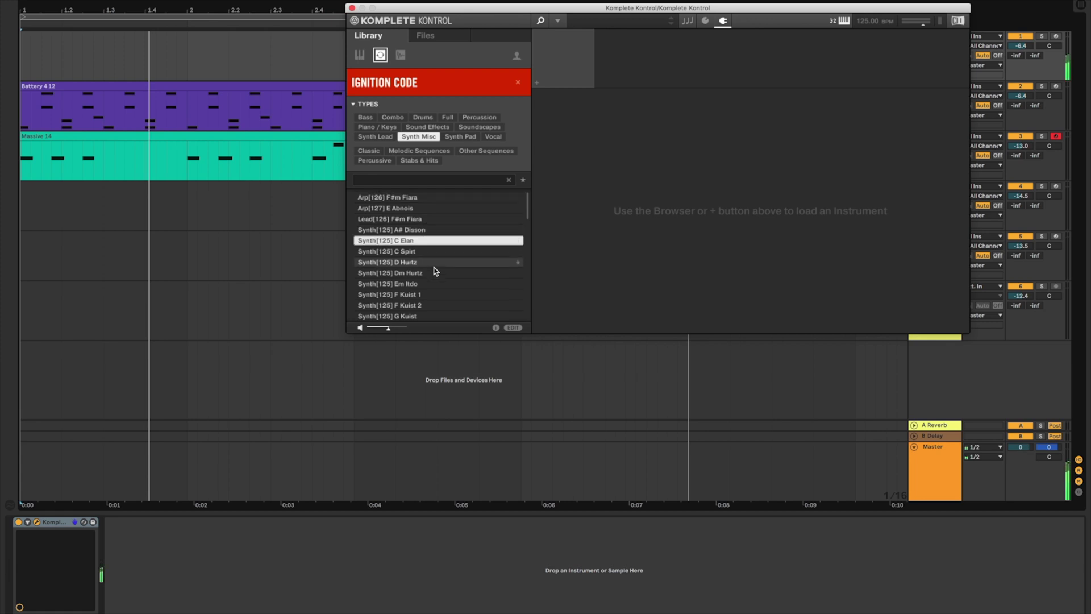
pyautogui.scroll(-2, 435, 264)
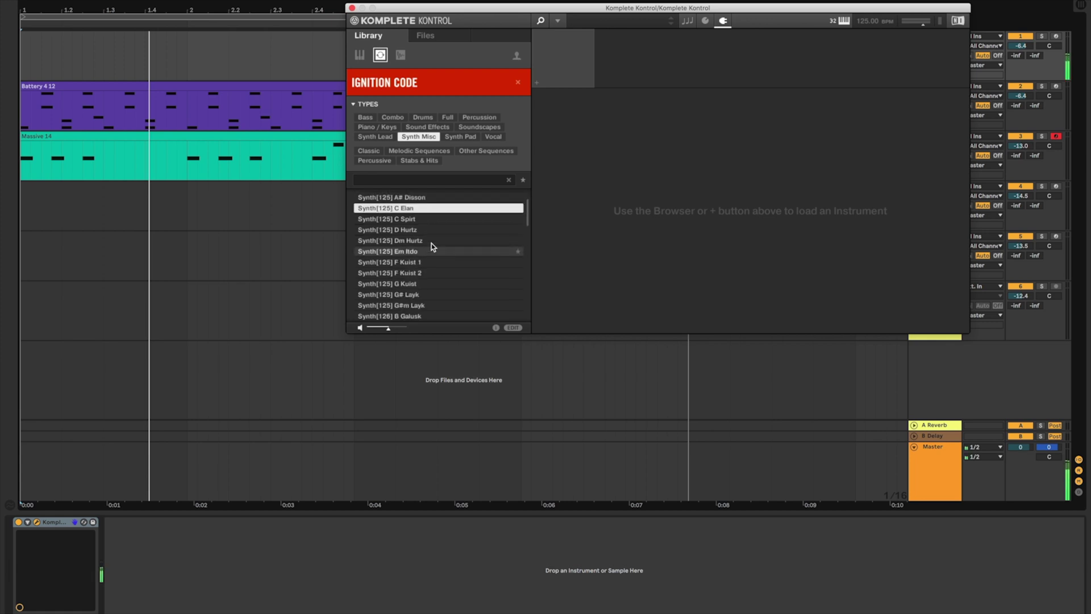
pyautogui.click(432, 224)
pyautogui.scroll(-3, 431, 268)
pyautogui.scroll(-1, 431, 270)
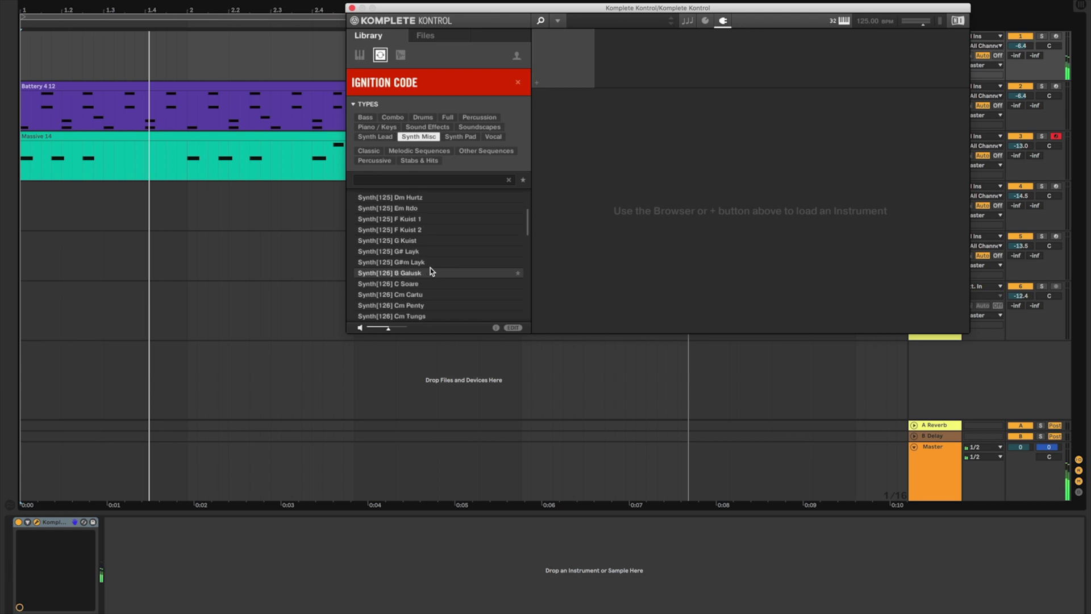
pyautogui.click(428, 305)
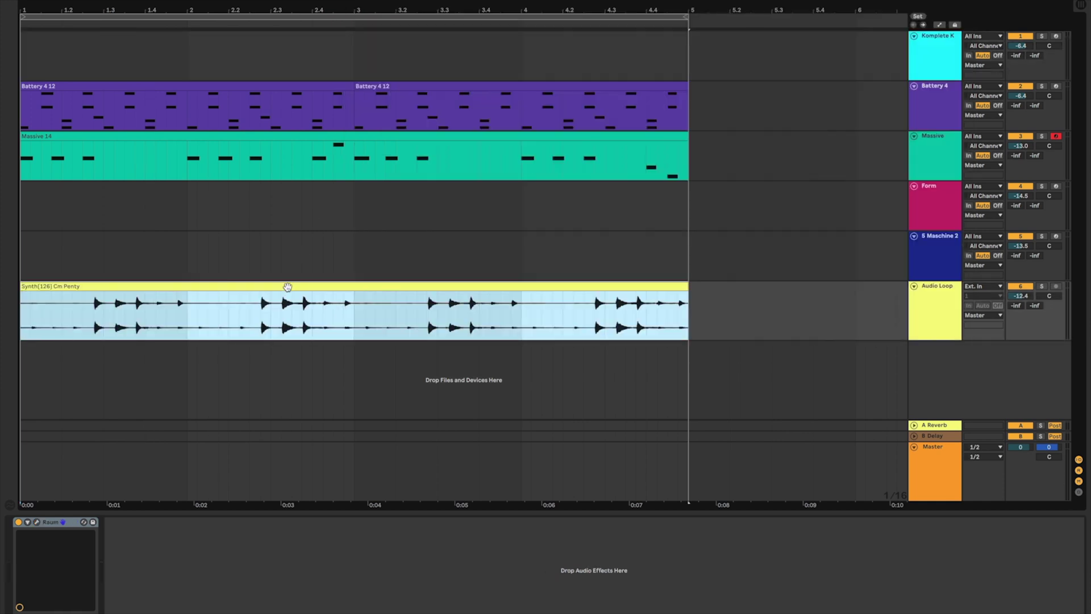
# - Show the synth loop clip's details and raise the Raum reverb mix to 79 %
pyautogui.doubleClick(289, 287)
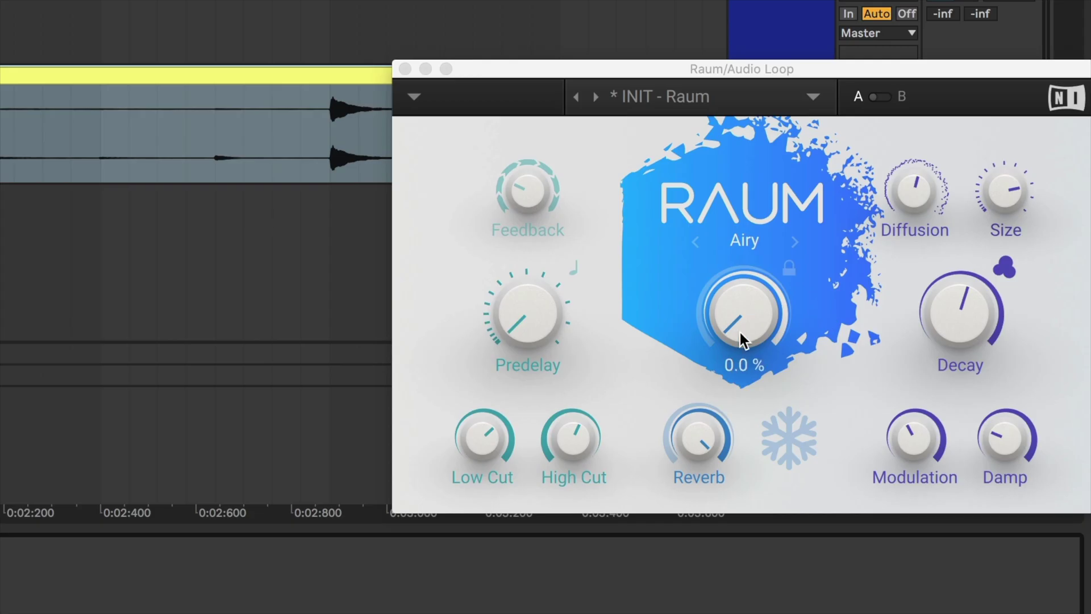
pyautogui.click(741, 339)
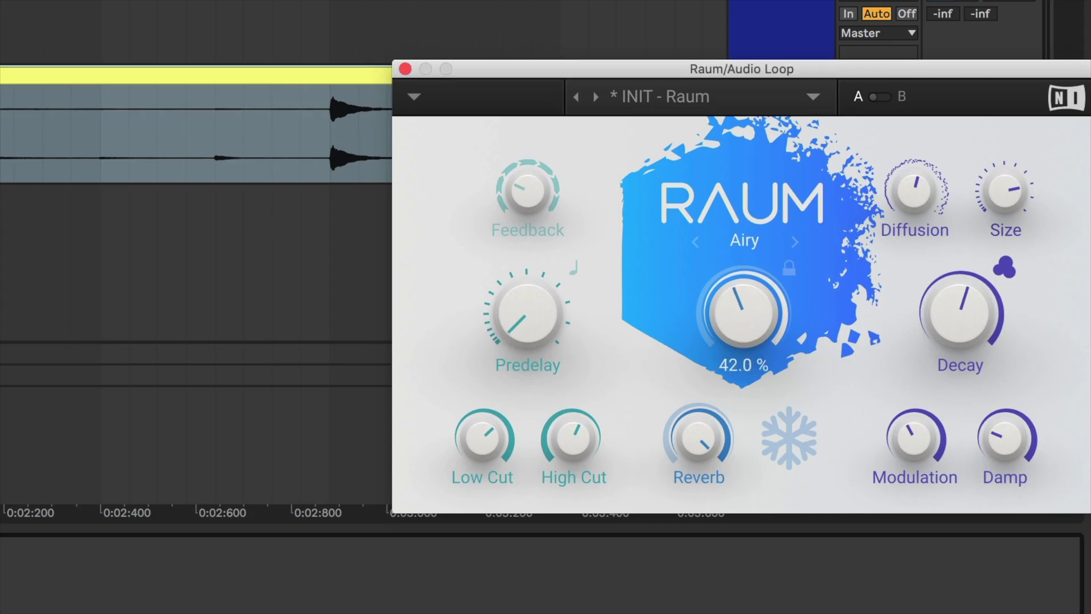
pyautogui.moveTo(741, 339); pyautogui.dragTo(740, 309)
# - Close the Raum window and open the Form instrument's presets from the instrument grid
pyautogui.click(405, 69)
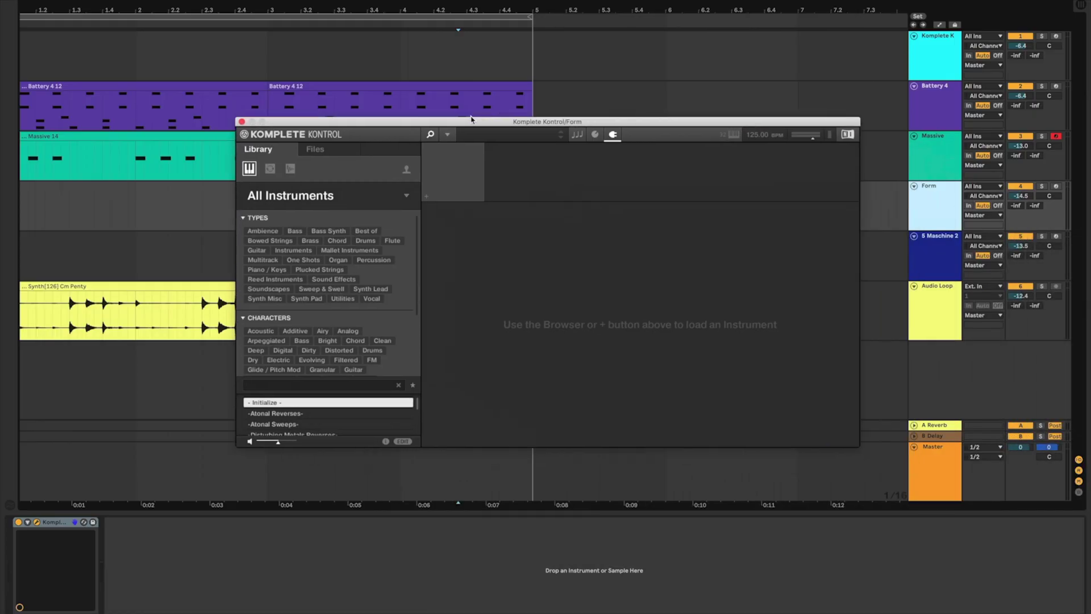
pyautogui.moveTo(471, 120); pyautogui.dragTo(427, 101)
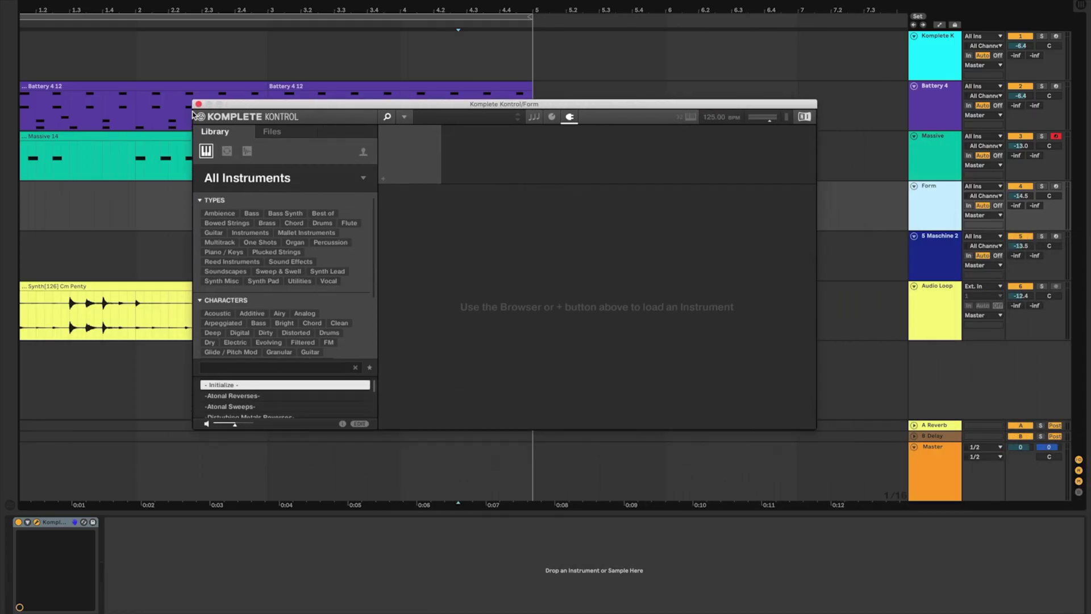
pyautogui.click(240, 179)
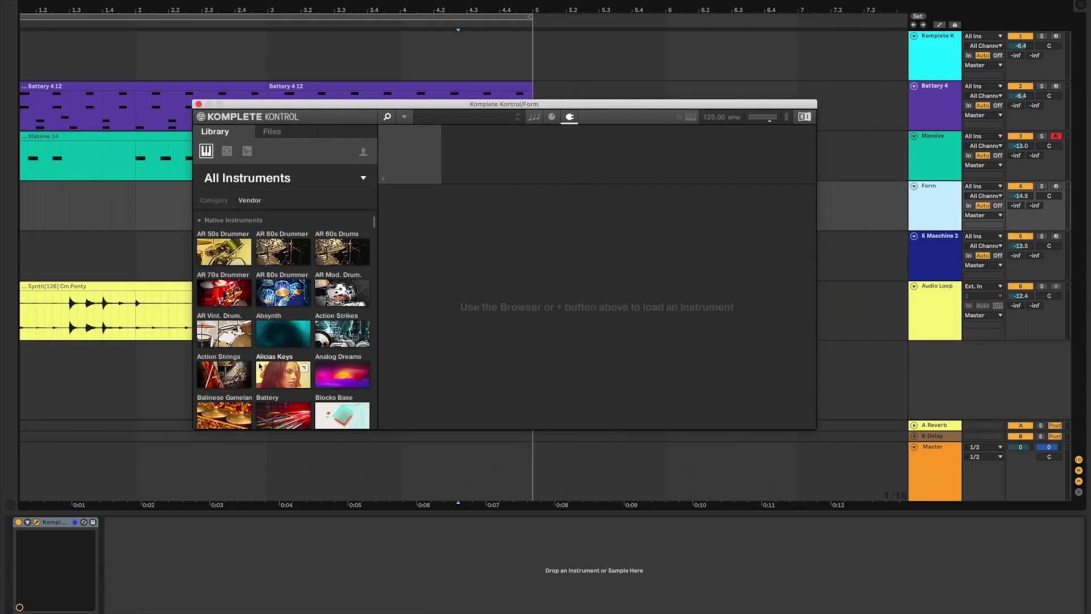
pyautogui.scroll(-10, 259, 366)
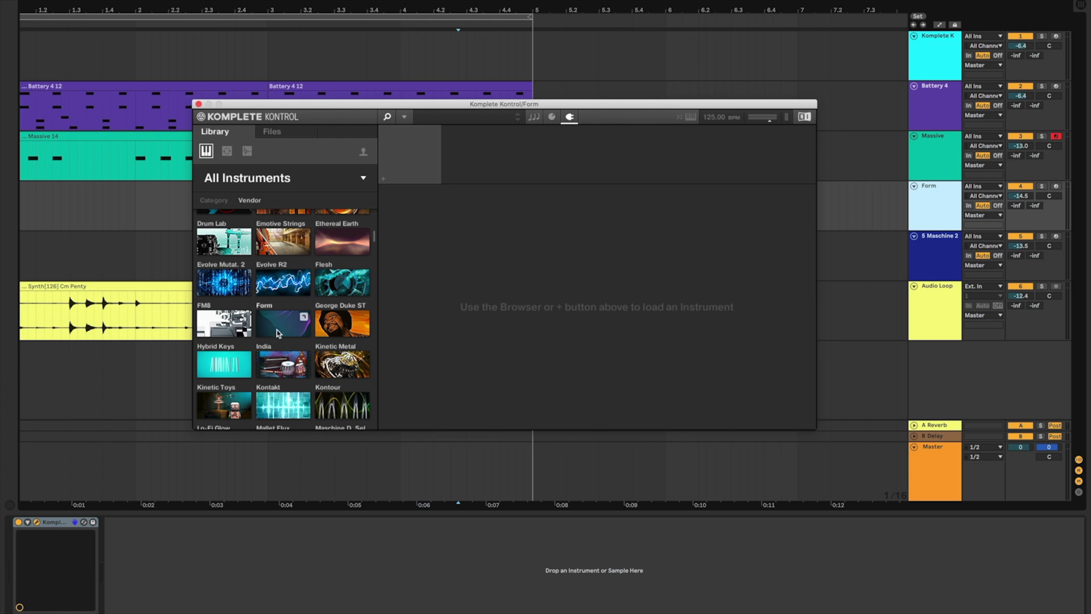
pyautogui.click(280, 326)
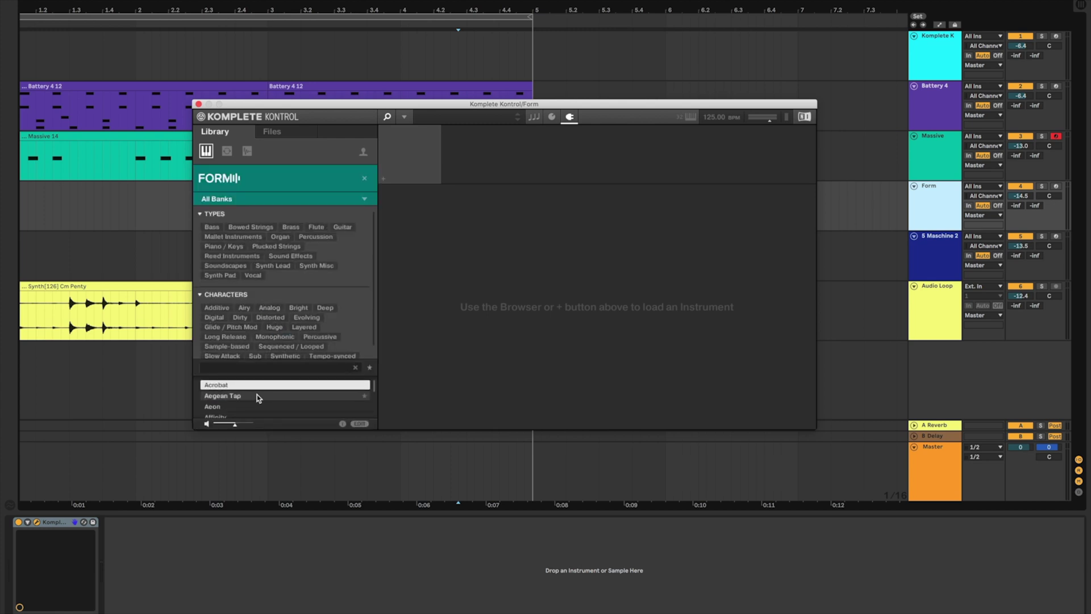
# - Collapse the character tags and step through Form presets such as Ancient Digital
pyautogui.click(201, 295)
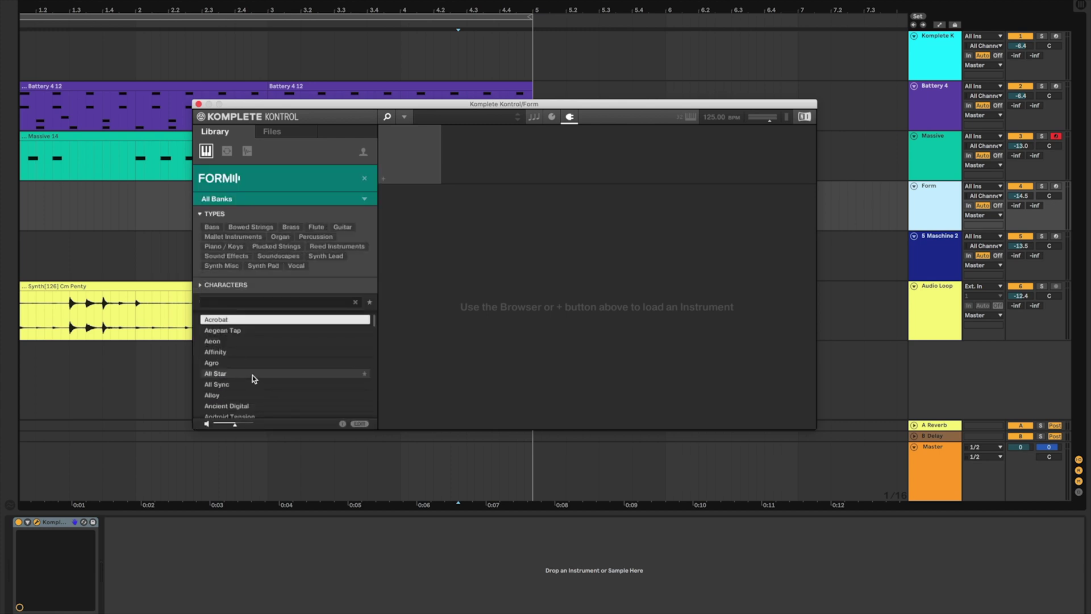
pyautogui.press('Down')
pyautogui.press('Down')
pyautogui.press('Down')
pyautogui.press('Down')
pyautogui.press('Down')
pyautogui.press('Down')
pyautogui.press('Down')
pyautogui.press('Down')
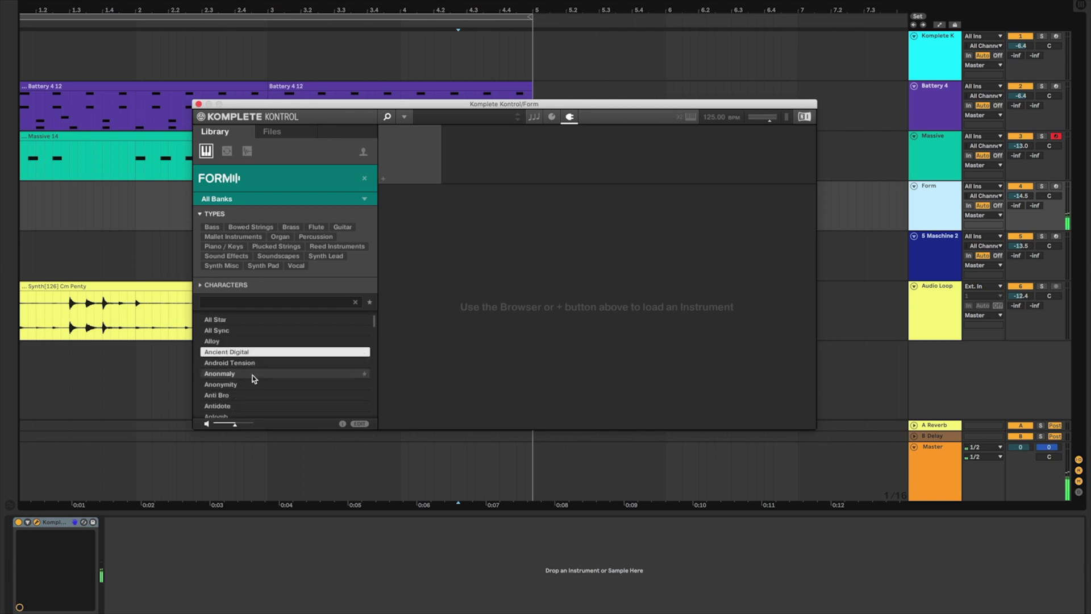
pyautogui.scroll(-5, 253, 376)
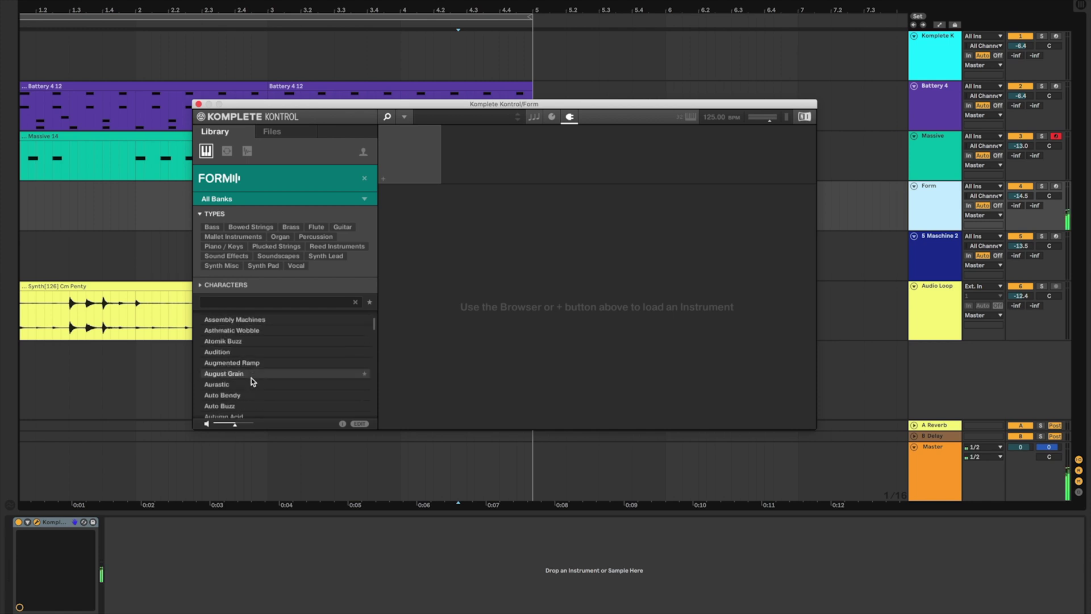
pyautogui.scroll(-3, 251, 377)
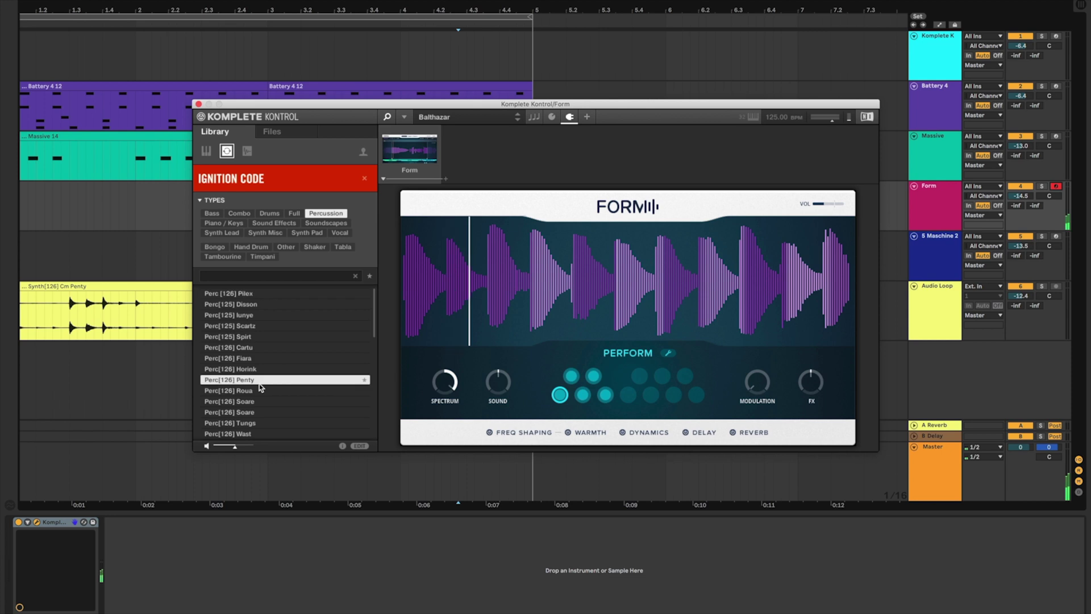
# - Pick the Perc[127] Musta 1 loop and drag it into Form as its sample
pyautogui.scroll(-1, 269, 393)
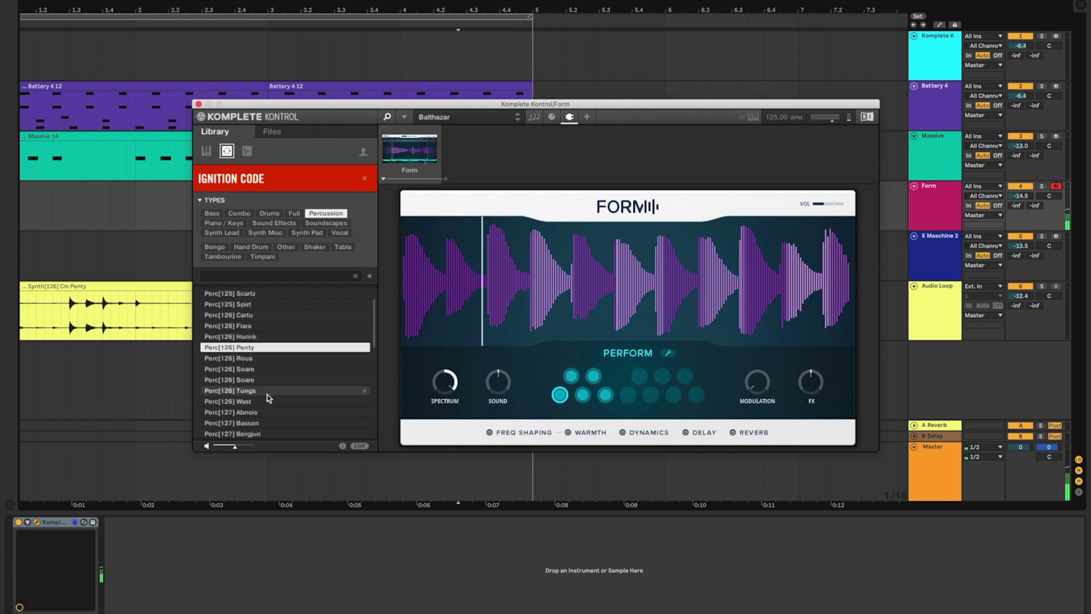
pyautogui.scroll(-4, 267, 394)
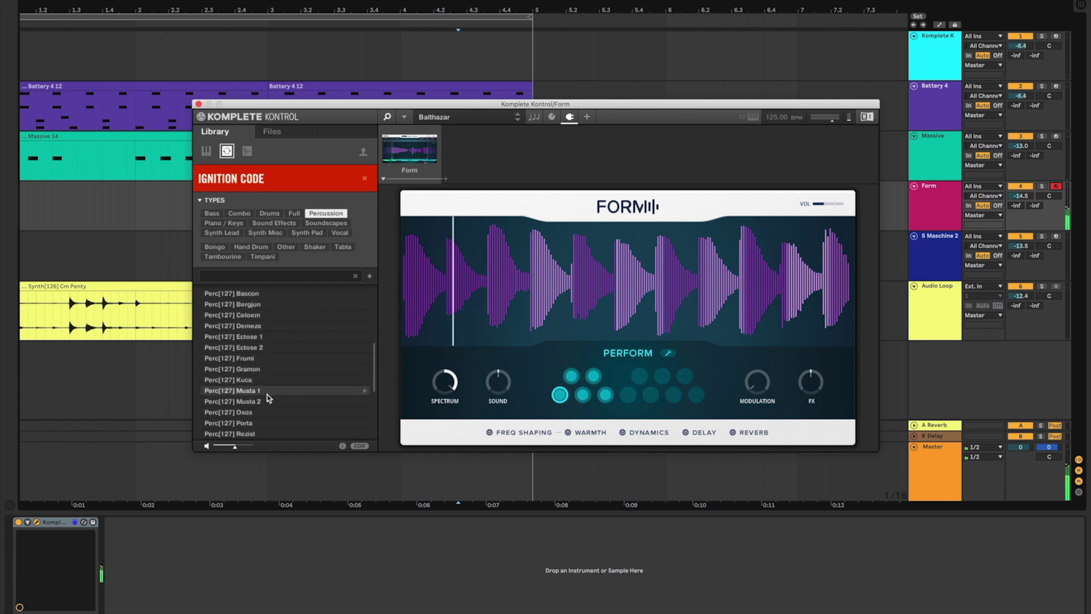
pyautogui.click(267, 391)
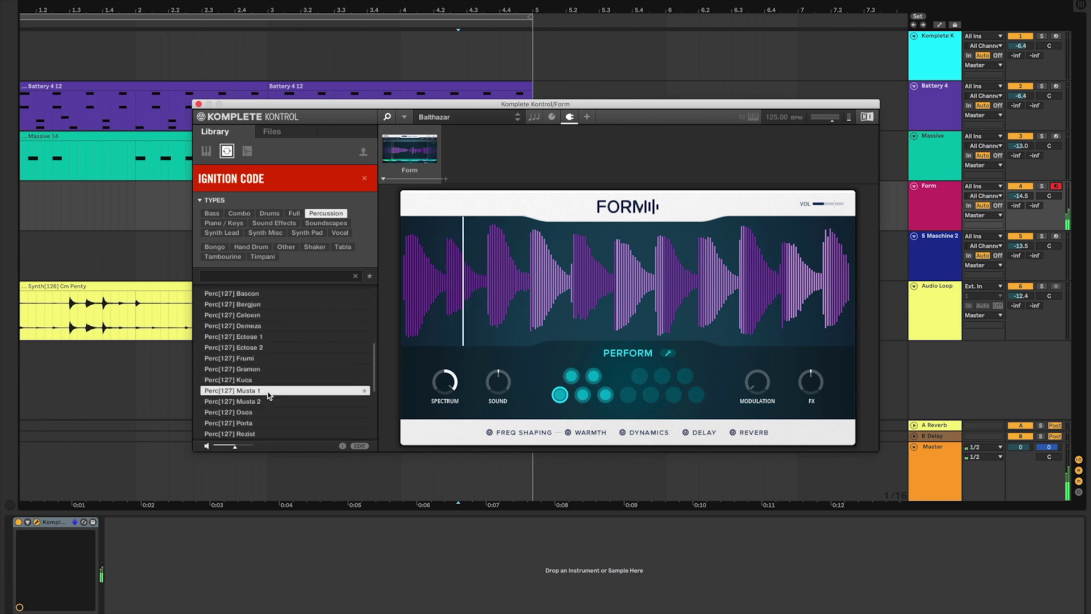
pyautogui.click(458, 236)
pyautogui.moveTo(285, 390); pyautogui.dragTo(507, 374)
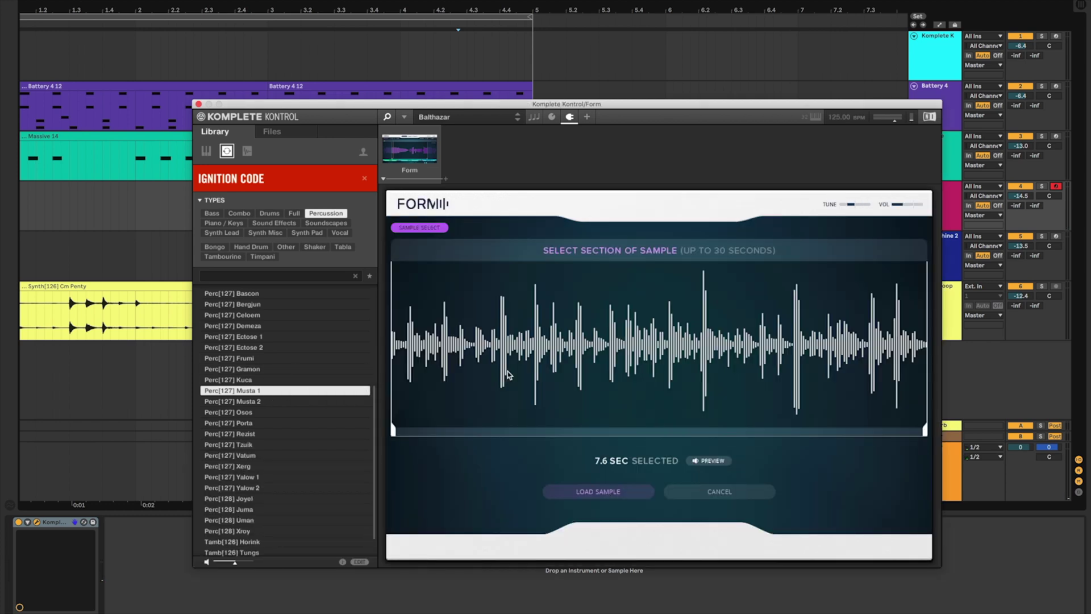
# - Confirm the 7.6-second sample section, close Form, and start recording on the Form track
pyautogui.click(585, 493)
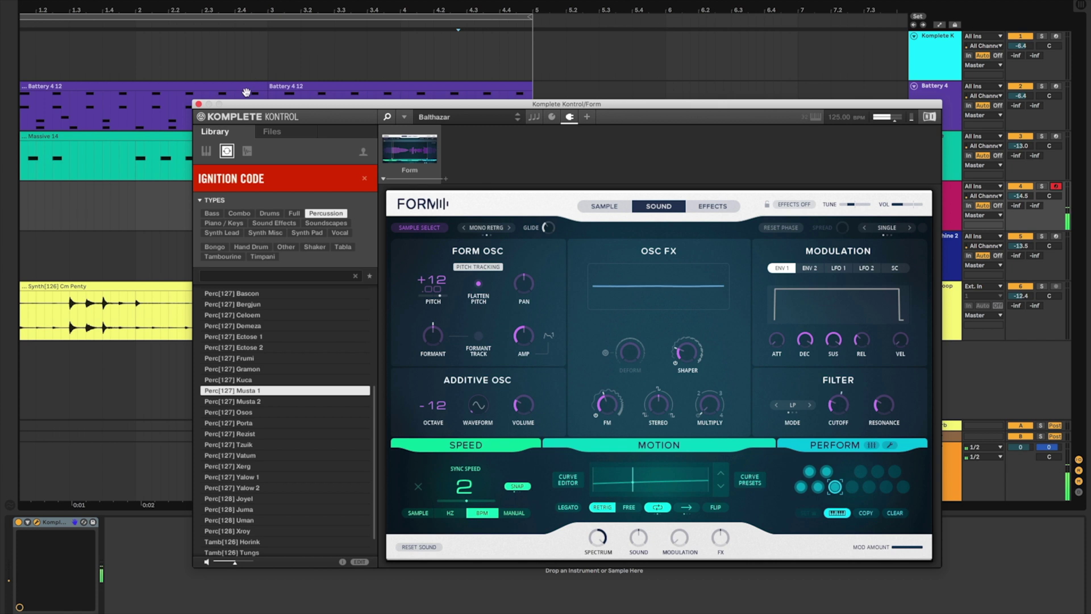
pyautogui.click(198, 105)
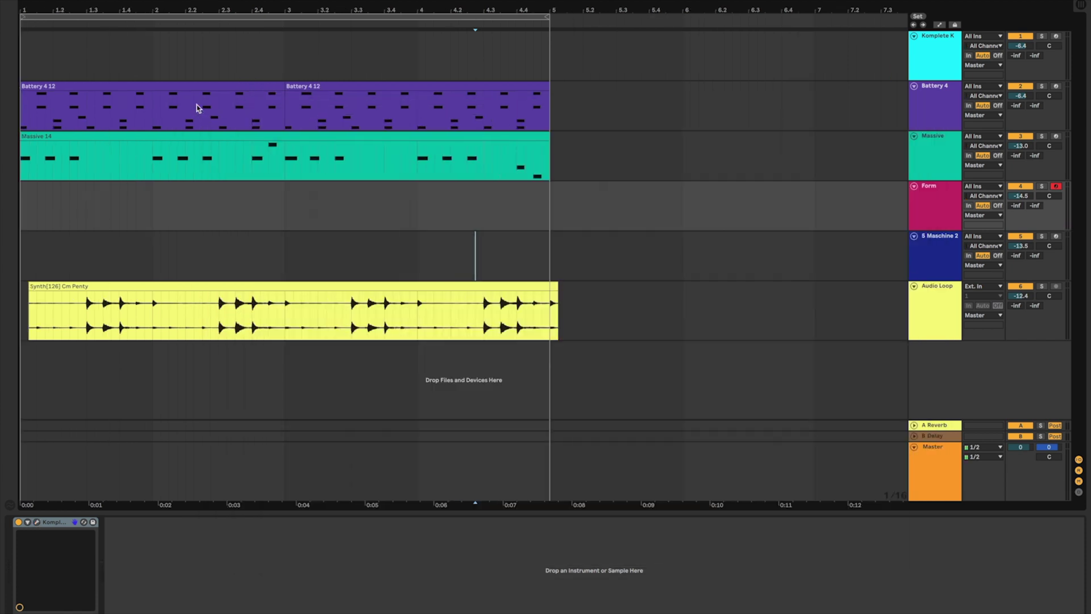
pyautogui.press('F9')
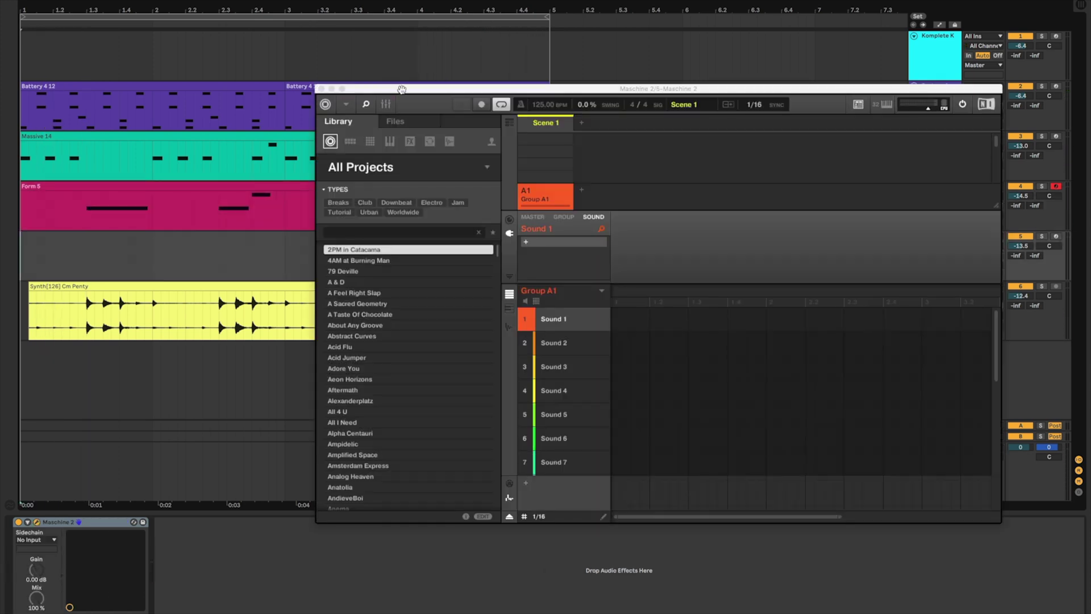
# - Load the Vocal Porta one-shot from the vocal library into Sound 1
pyautogui.moveTo(402, 90); pyautogui.dragTo(332, 57)
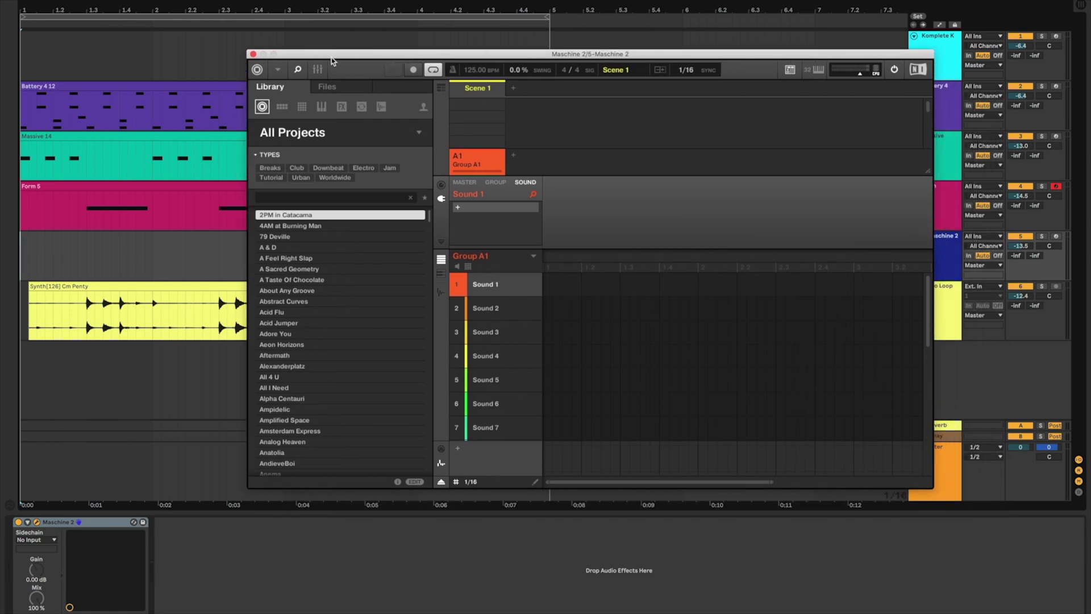
pyautogui.click(381, 108)
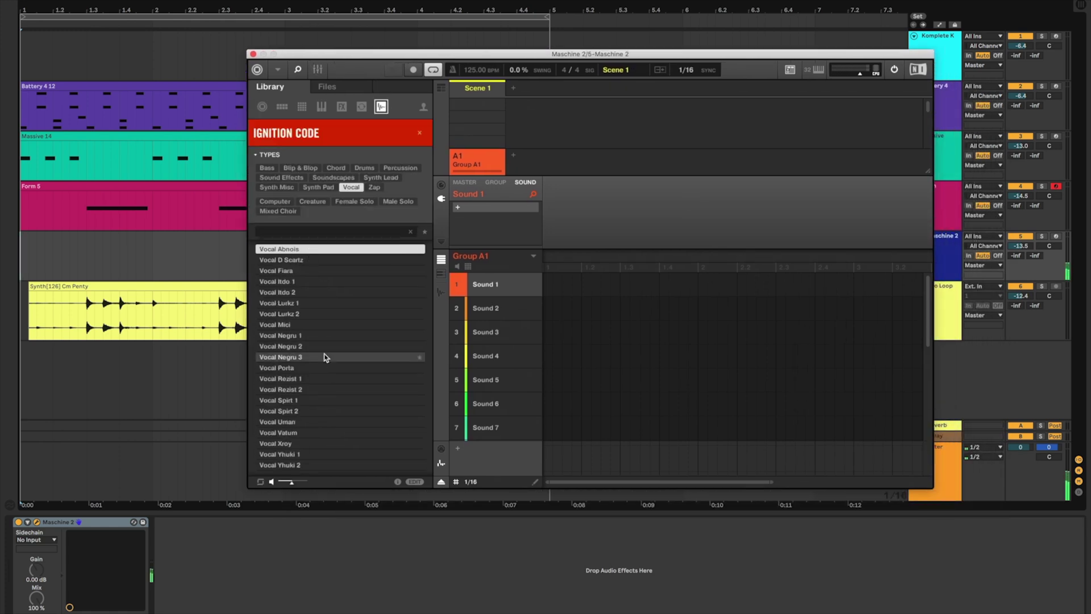
pyautogui.click(320, 316)
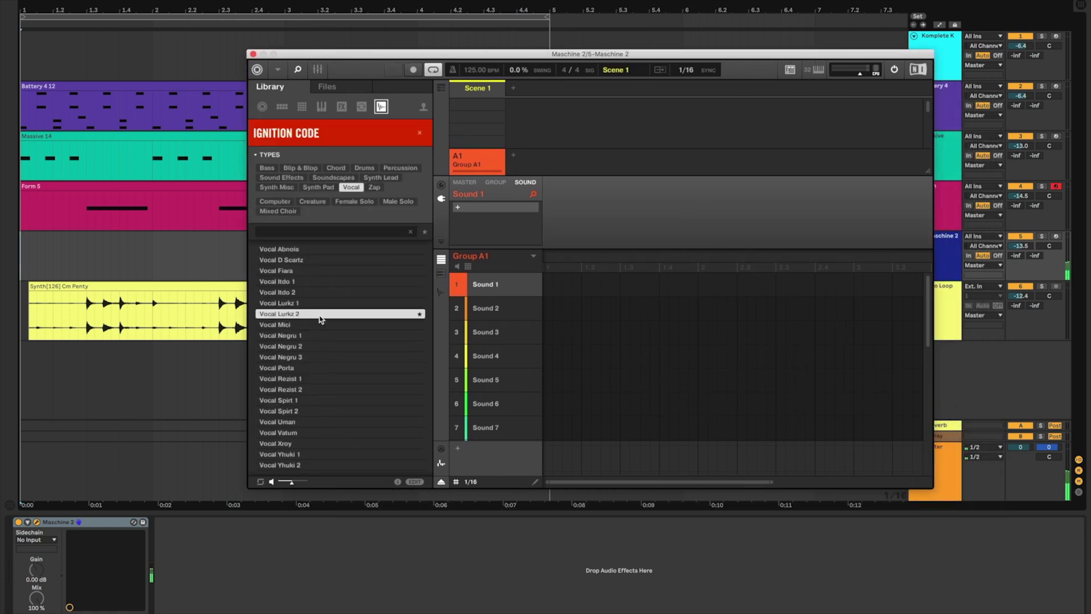
pyautogui.click(312, 367)
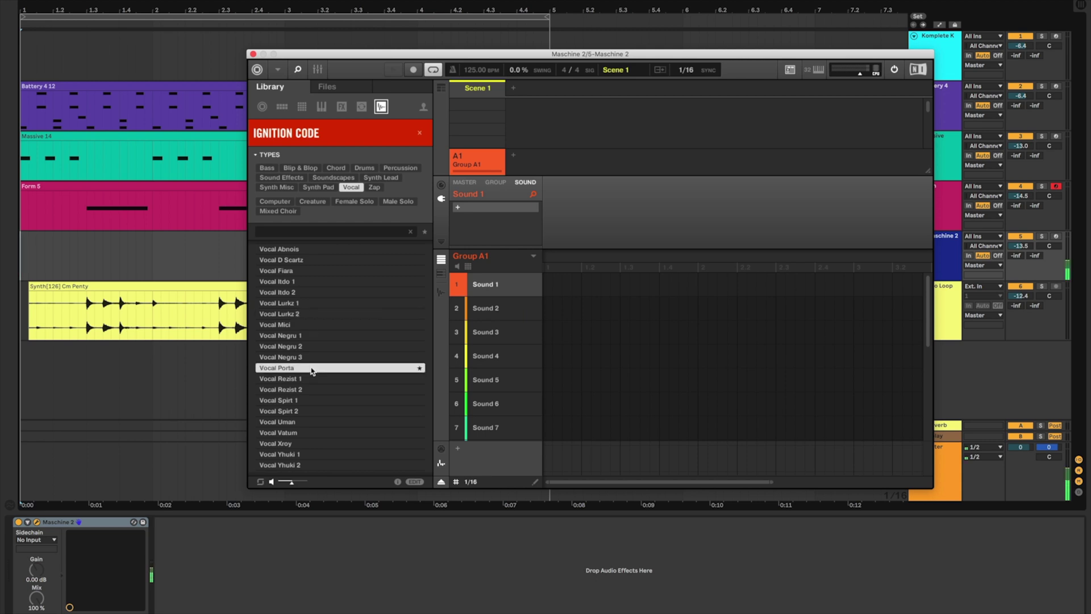
pyautogui.doubleClick(312, 367)
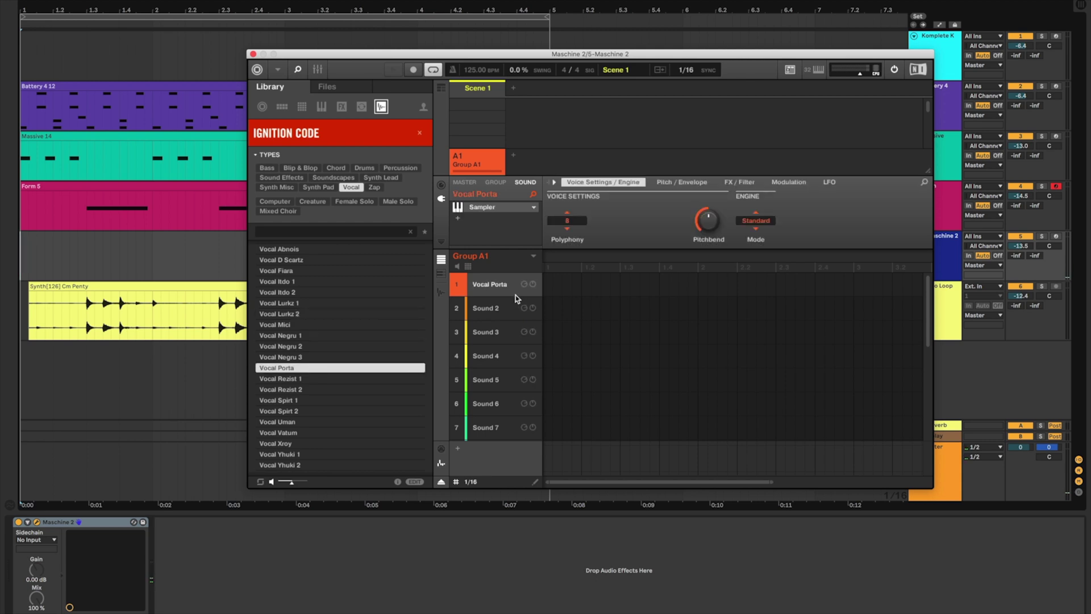
# - Set Sound 1's polyphony to Legato and view its pitch and envelope settings
pyautogui.click(569, 221)
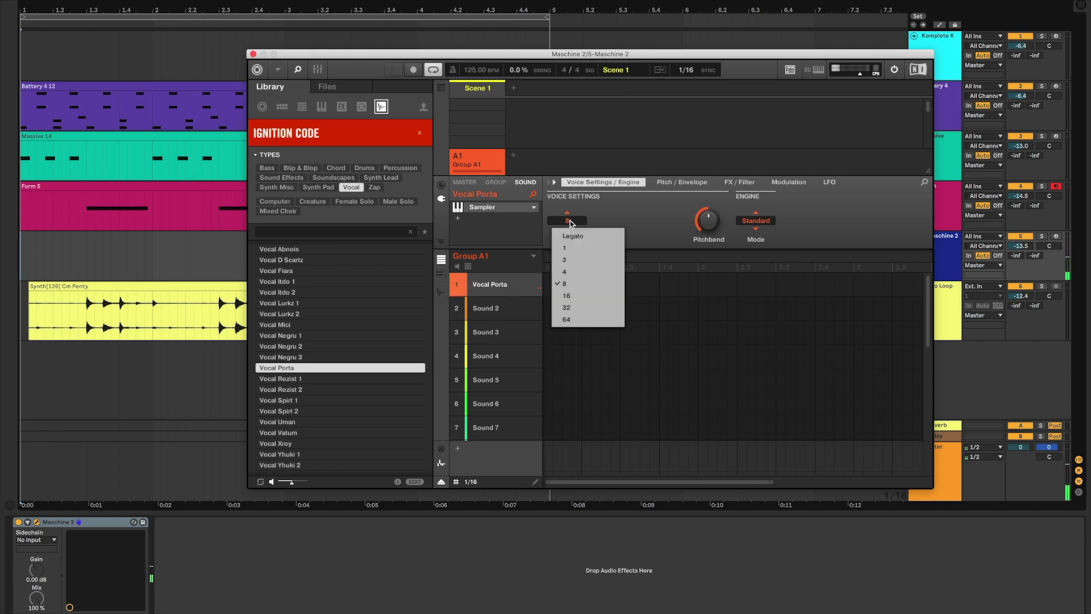
pyautogui.click(574, 237)
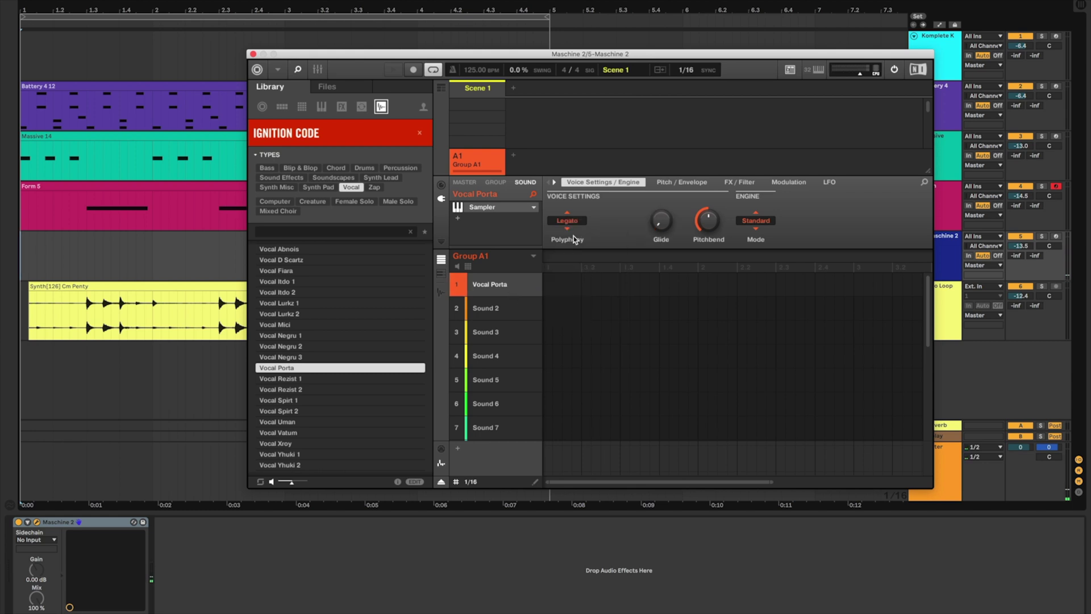
pyautogui.click(676, 182)
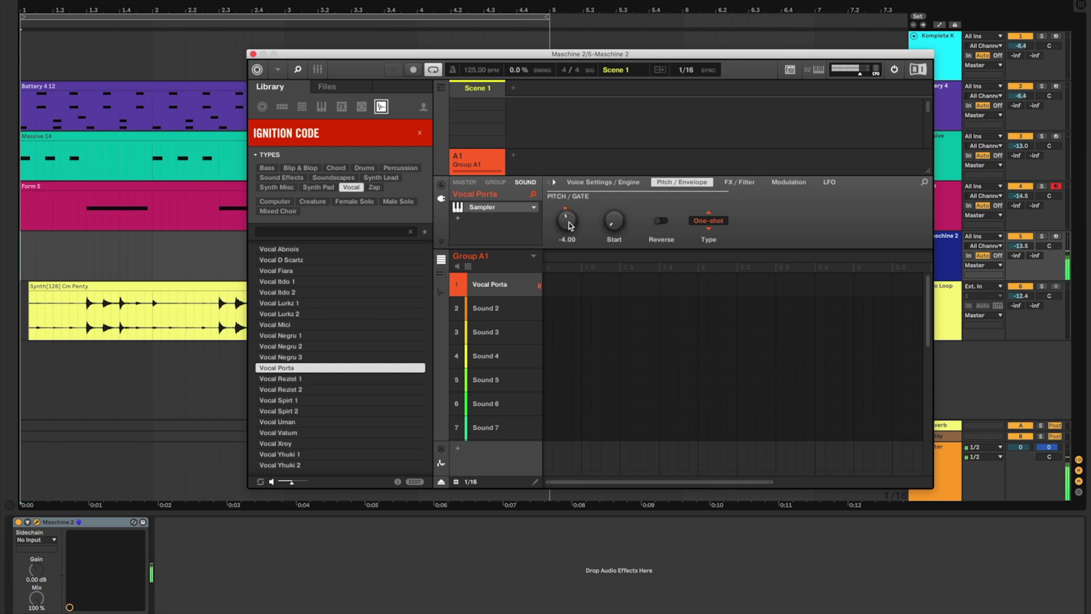
pyautogui.click(495, 183)
# - Load the Native Instruments Raum reverb into Group A1's plug-in slot, then hide the library browser
pyautogui.click(456, 208)
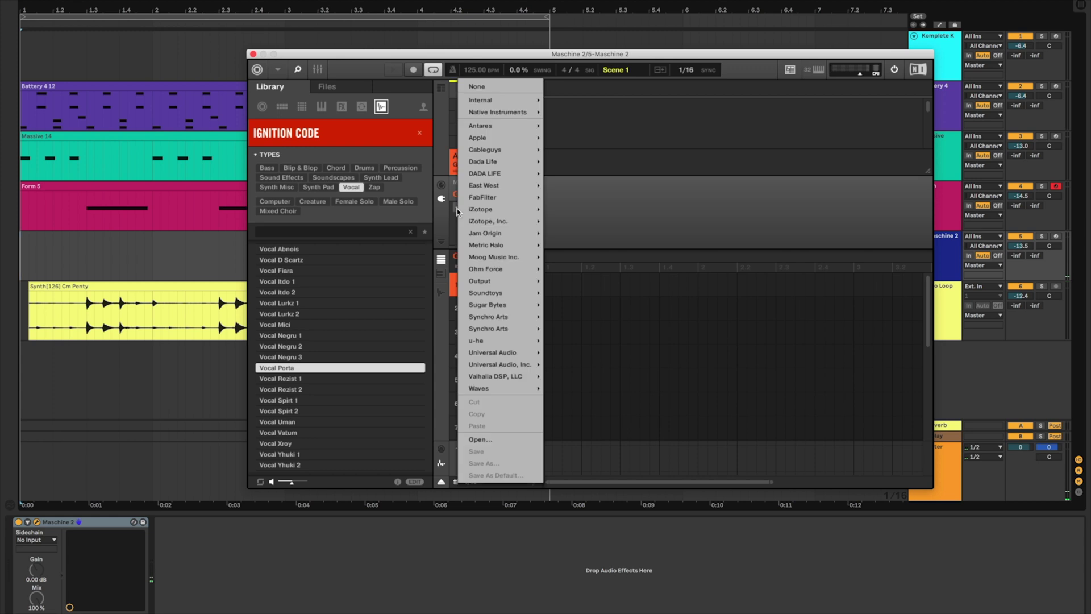
pyautogui.moveTo(516, 114)
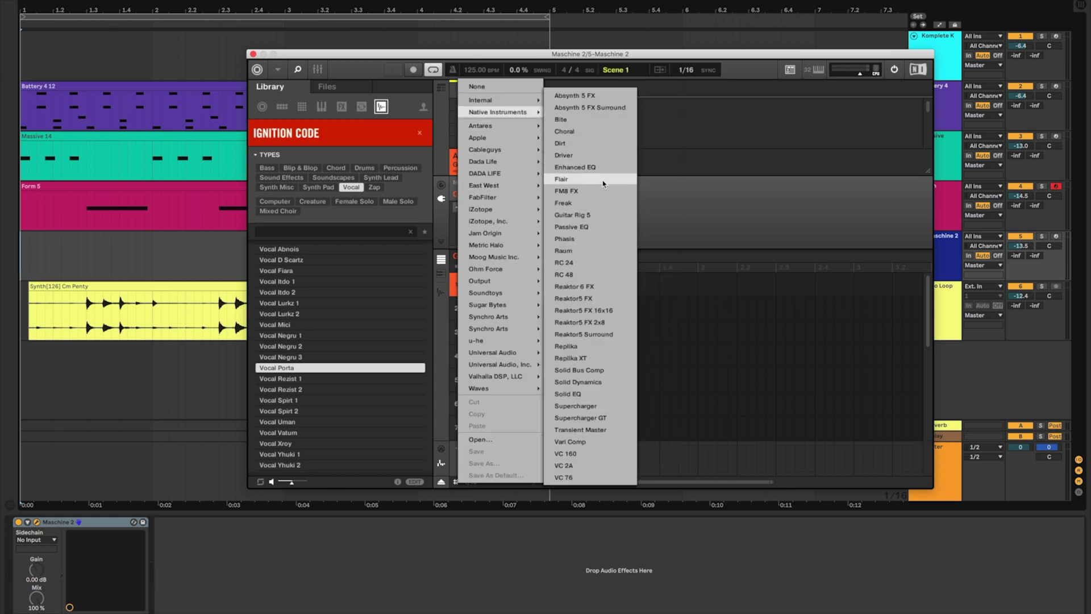
pyautogui.click(589, 250)
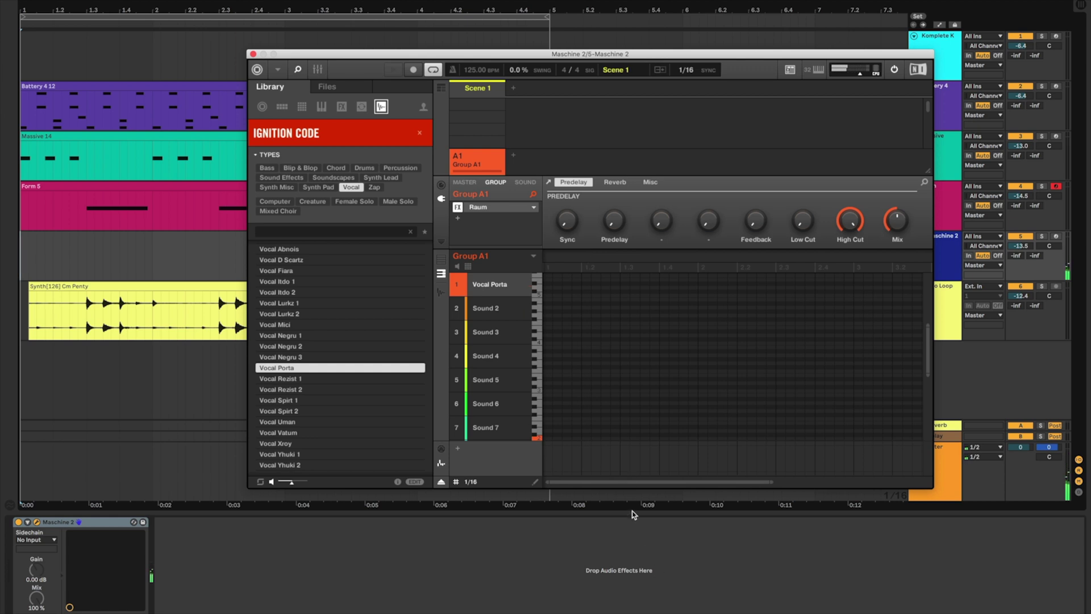
pyautogui.press('super+f')
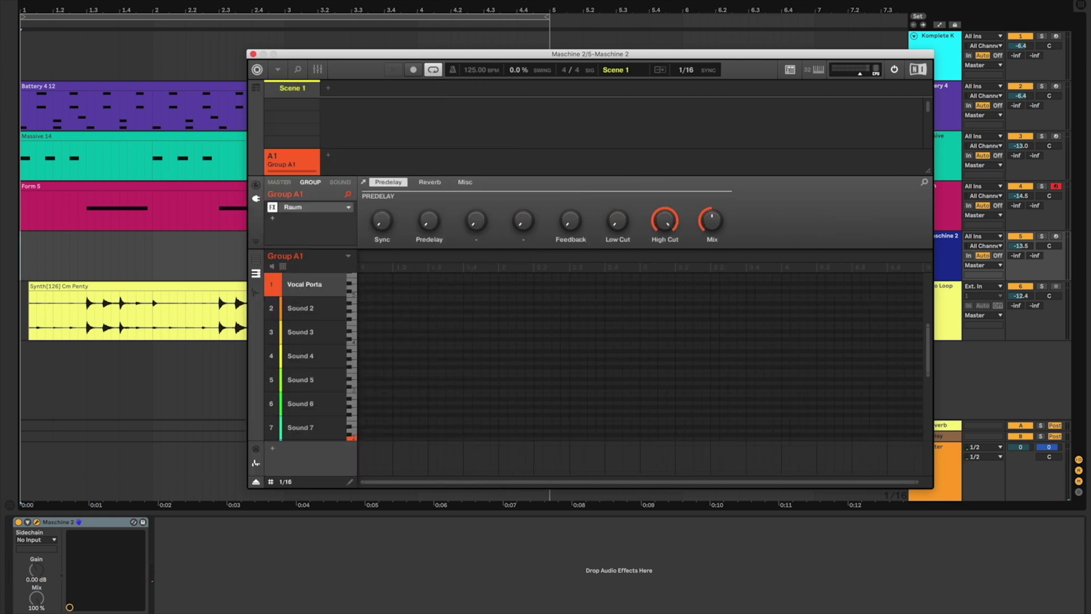
# - Lengthen Pattern 1 to four bars (4:0:0) and stop recording the Vocal Porta notes
pyautogui.moveTo(503, 56); pyautogui.dragTo(561, 135)
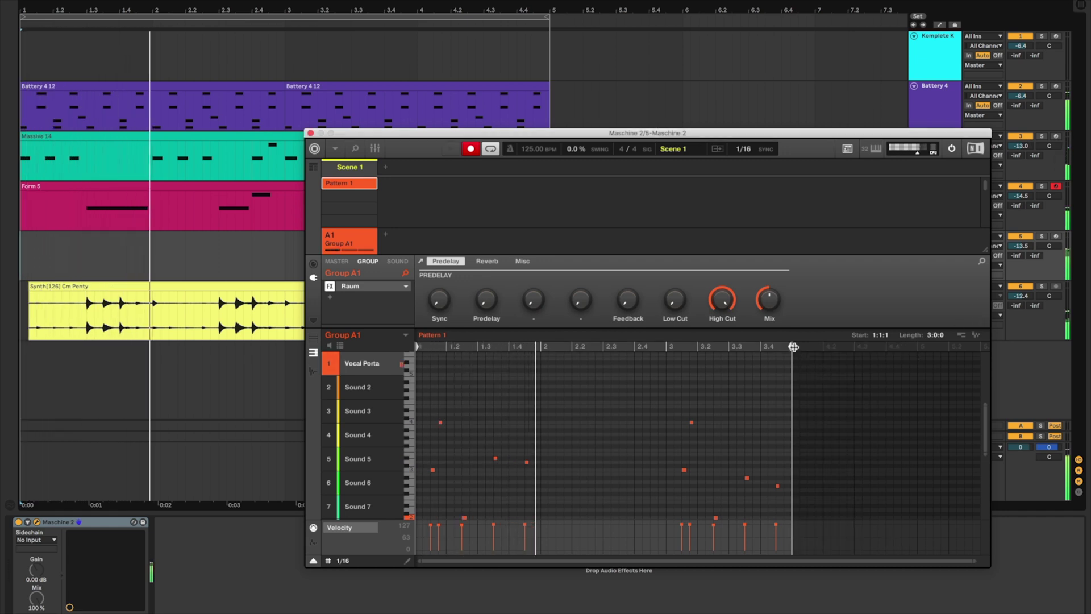
pyautogui.moveTo(791, 349); pyautogui.dragTo(884, 353)
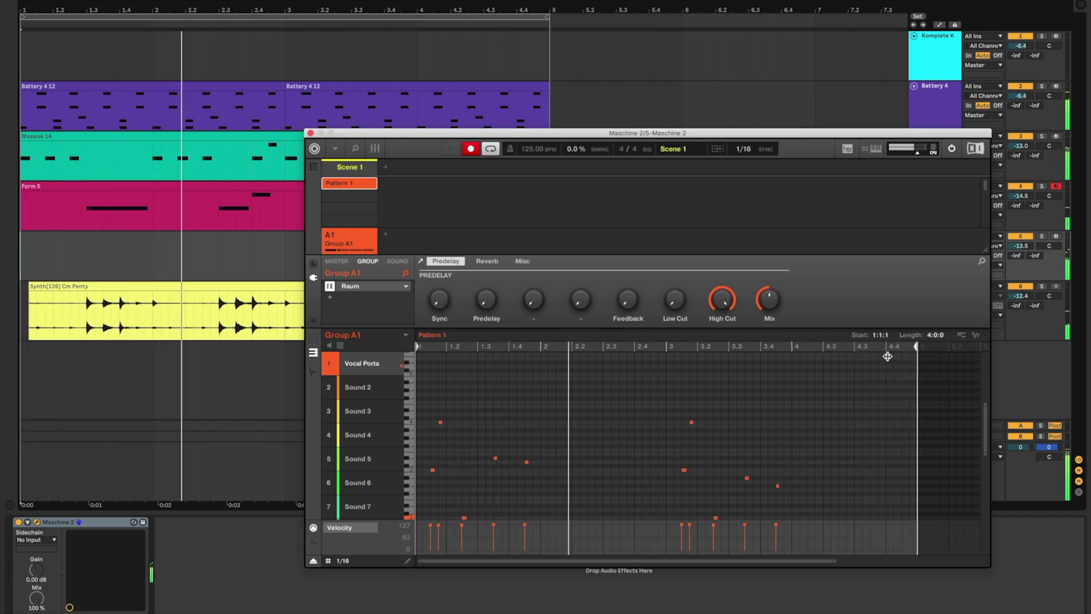
pyautogui.click(470, 148)
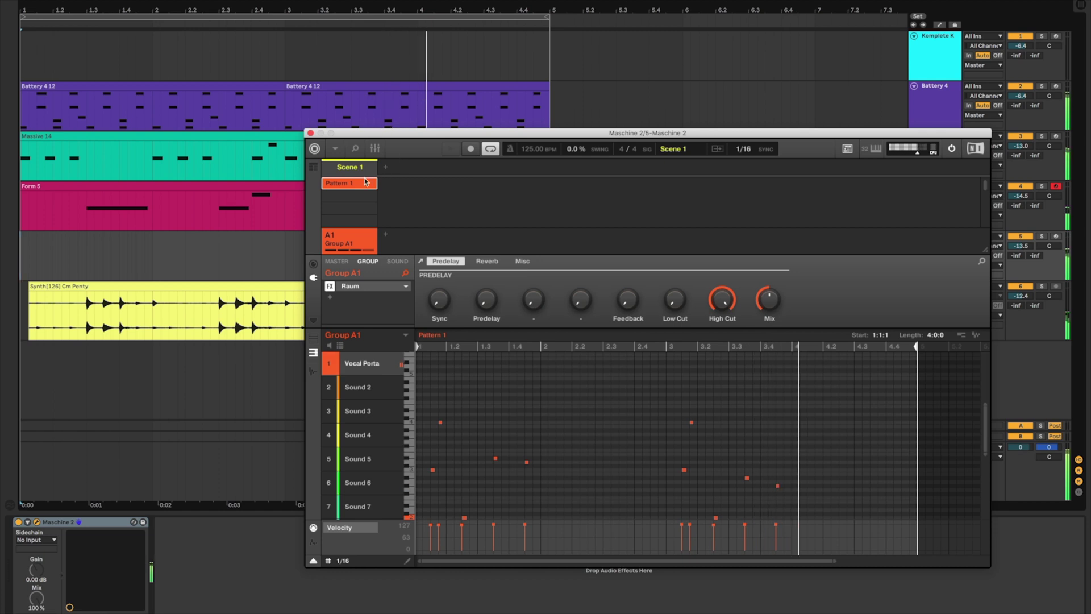
# - Close Maschine and delete the Battery drum clips in bars 5 to 9
pyautogui.click(310, 133)
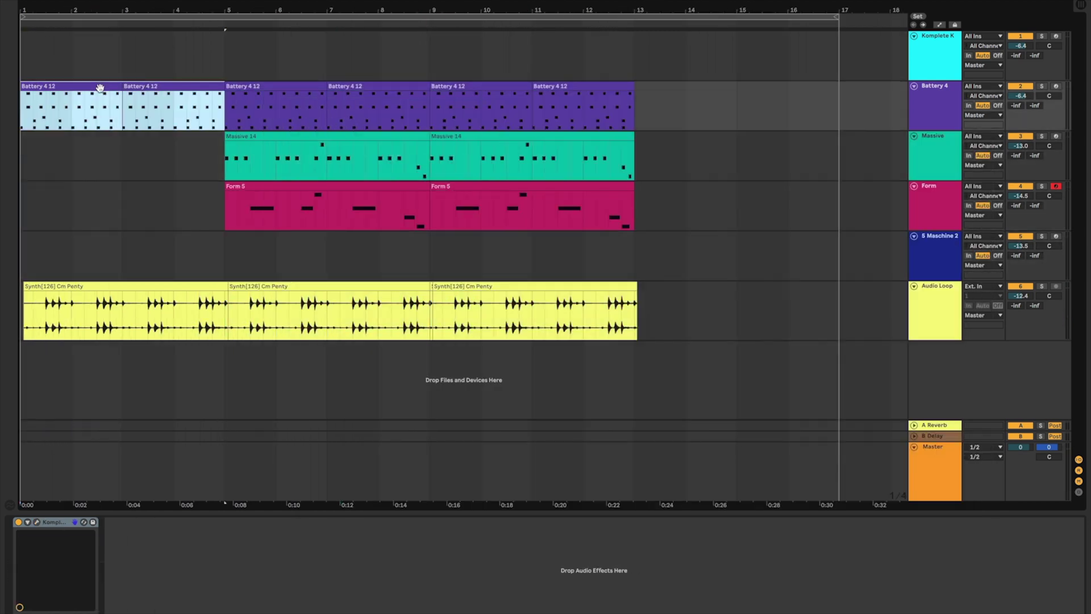
pyautogui.doubleClick(142, 87)
pyautogui.scroll(3, 216, 203)
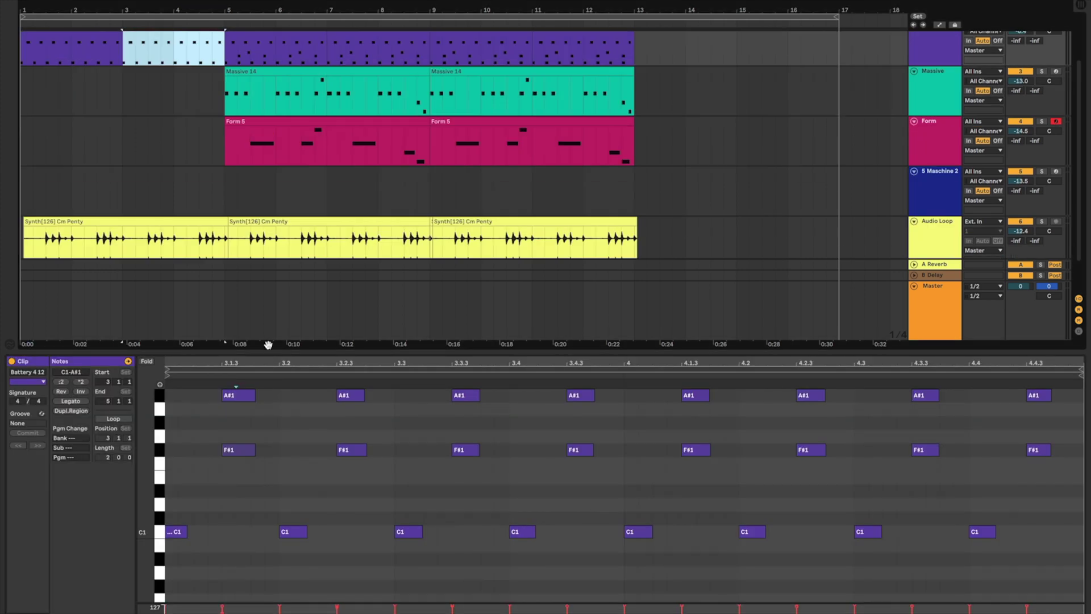
pyautogui.click(292, 100)
pyautogui.press('Delete')
pyautogui.click(378, 99)
pyautogui.press('Delete')
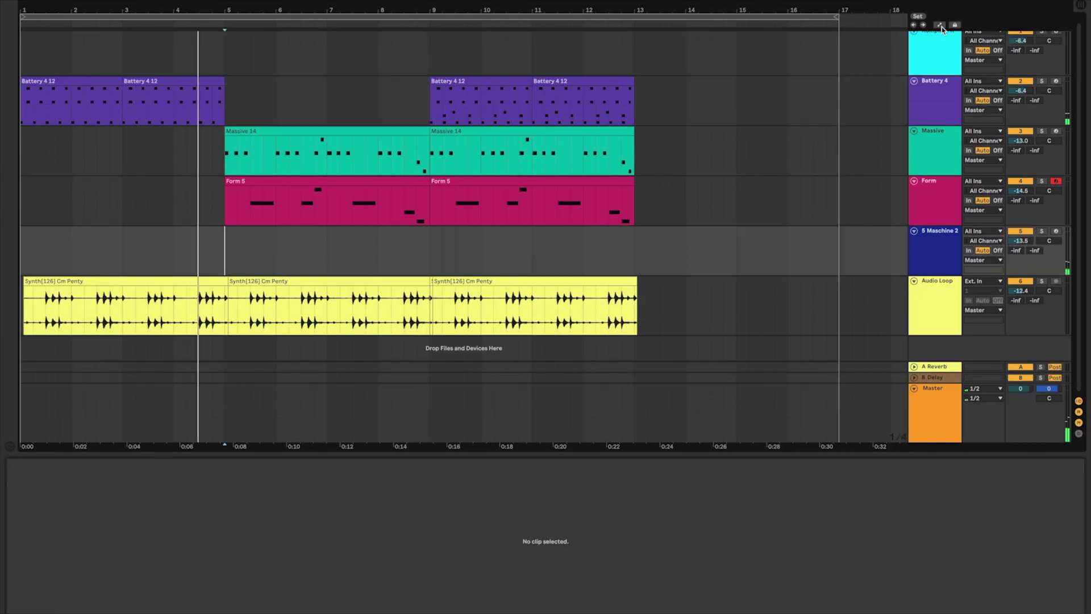
# - Show automation and set Audio Loop's automation lane to Raum Freeze
pyautogui.click(940, 25)
pyautogui.click(937, 300)
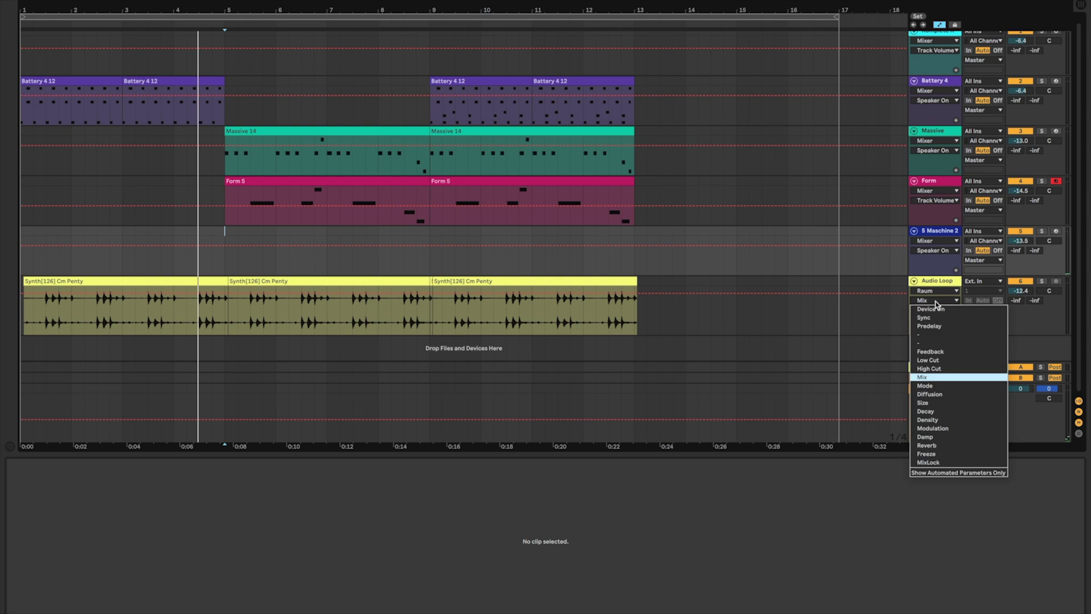
pyautogui.click(926, 453)
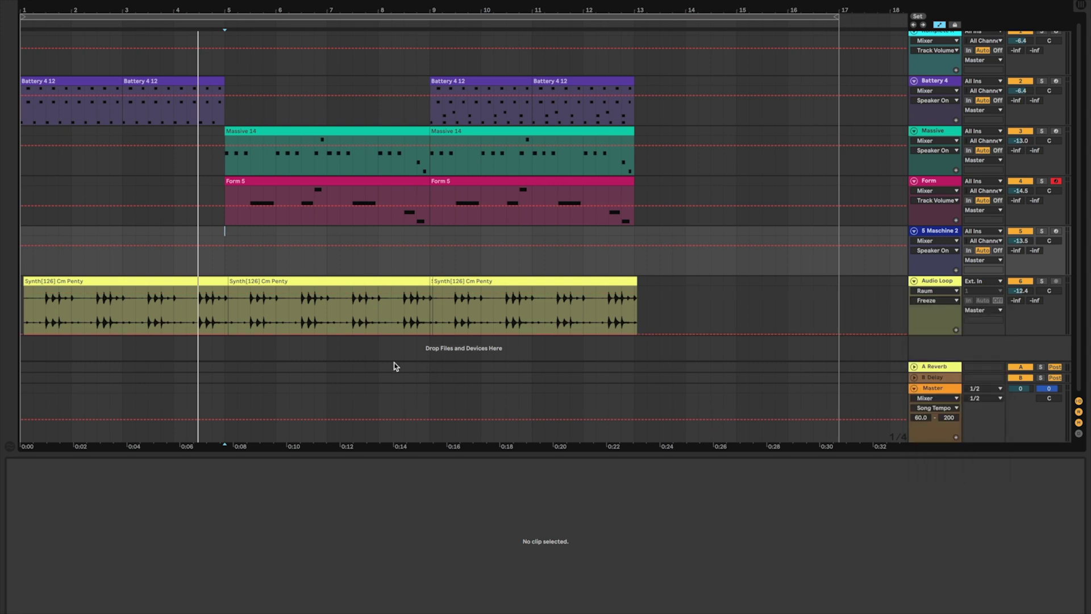